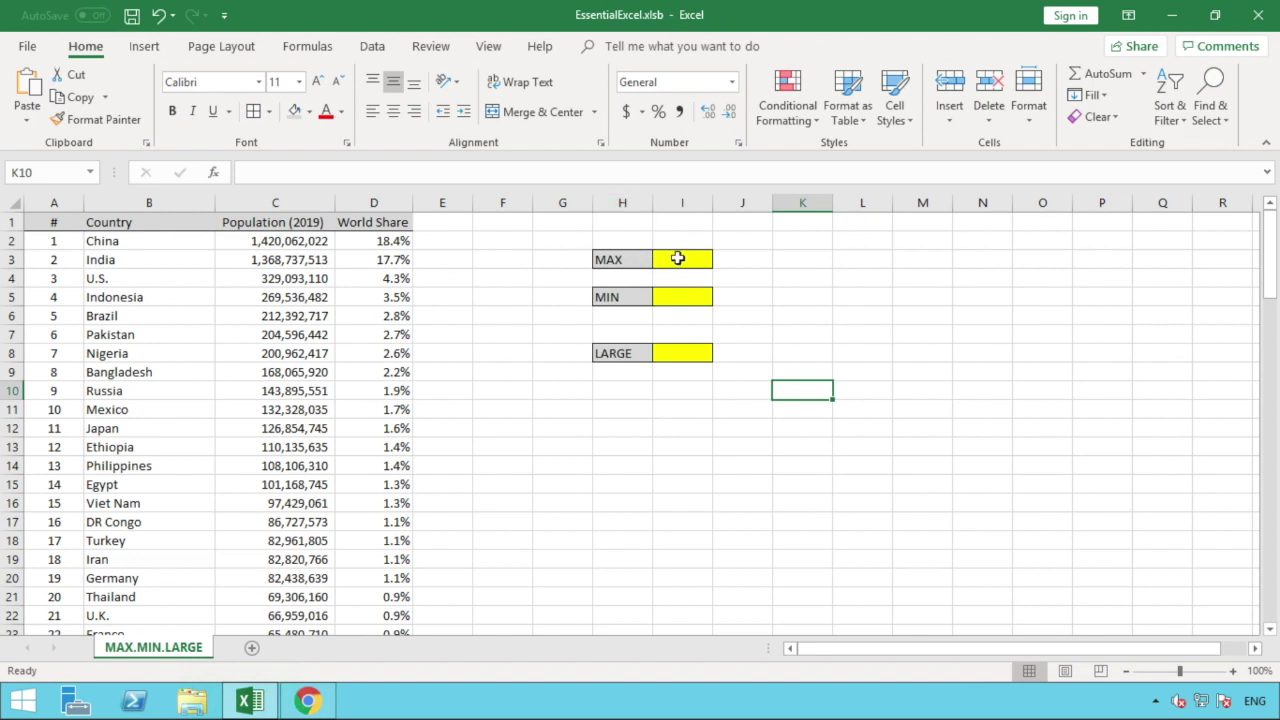
Step: Enter =MAX(C:C) in the yellow MAX cell to get the largest population
{"action": "left_click", "coordinate": [678, 258]}
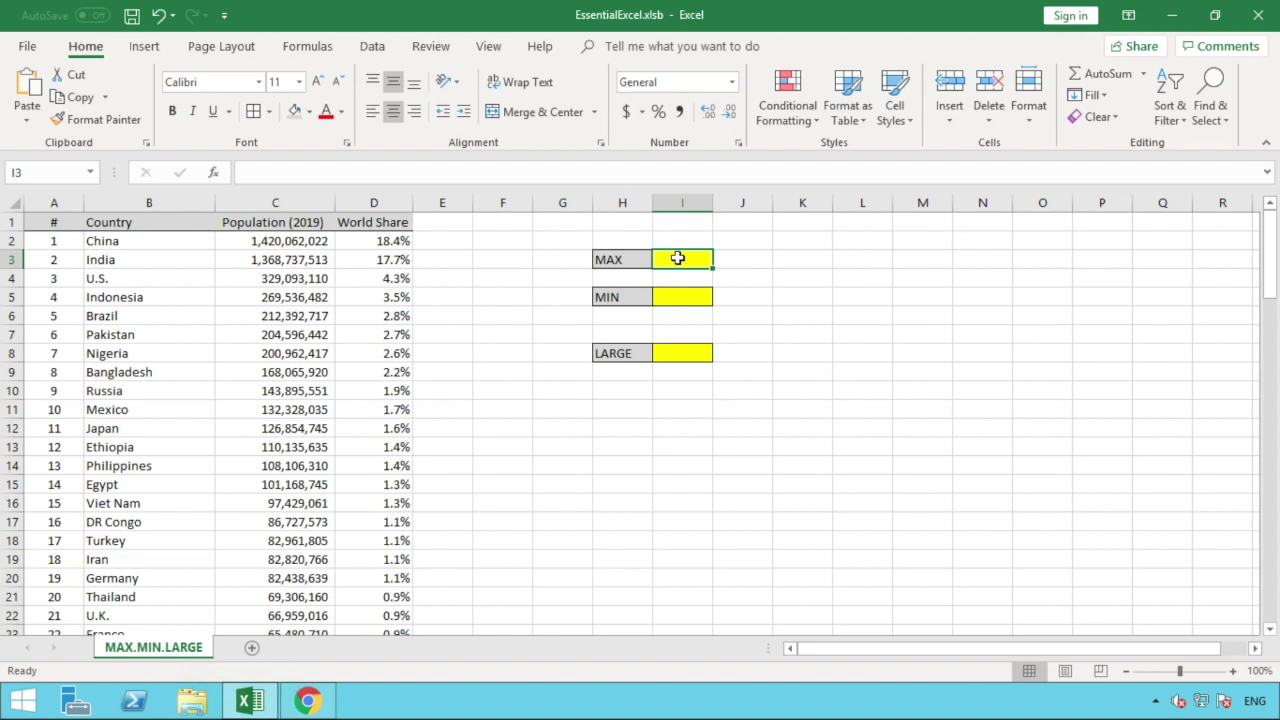
{"action": "type", "text": "="}
{"action": "type", "text": "MAX"}
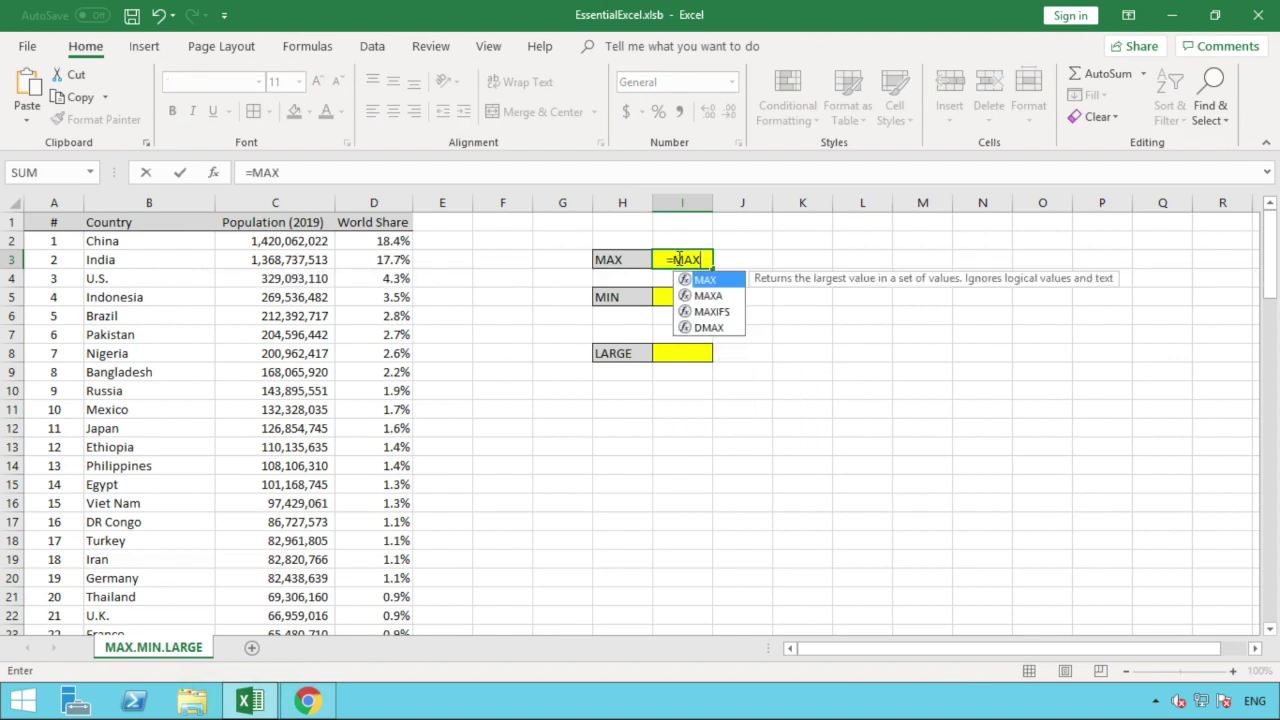
{"action": "type", "text": "("}
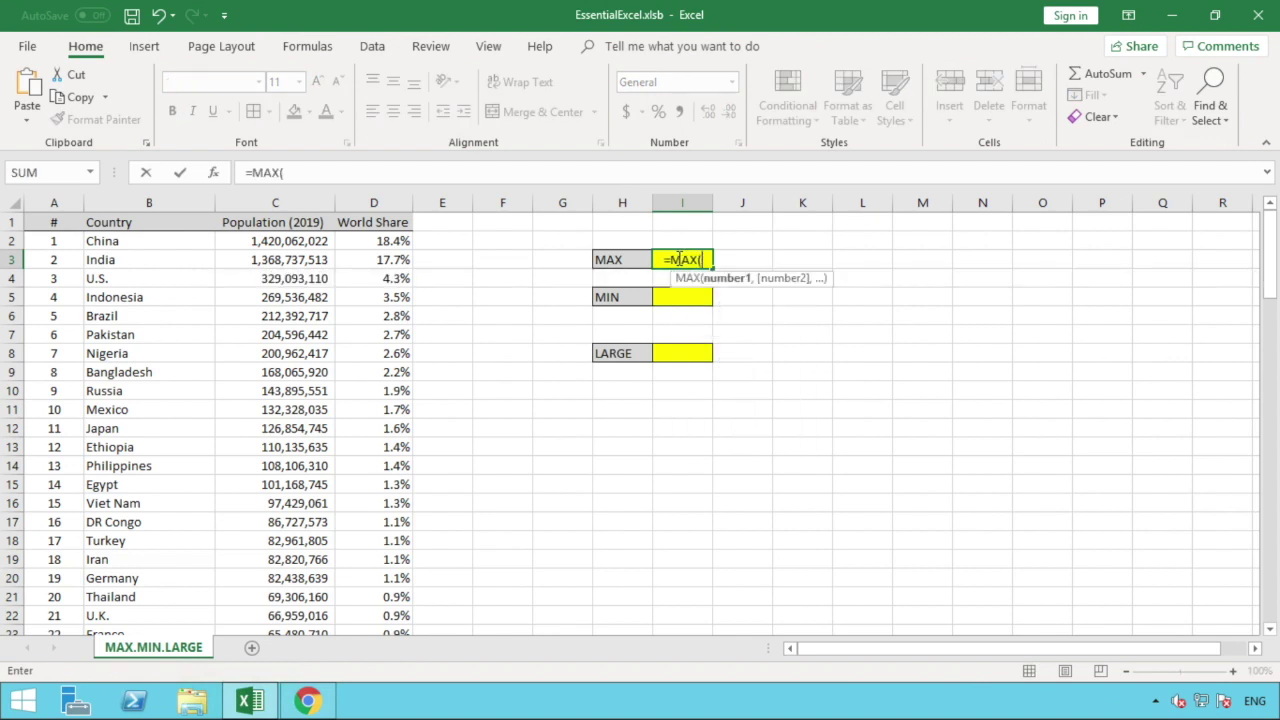
{"action": "left_click", "coordinate": [284, 196]}
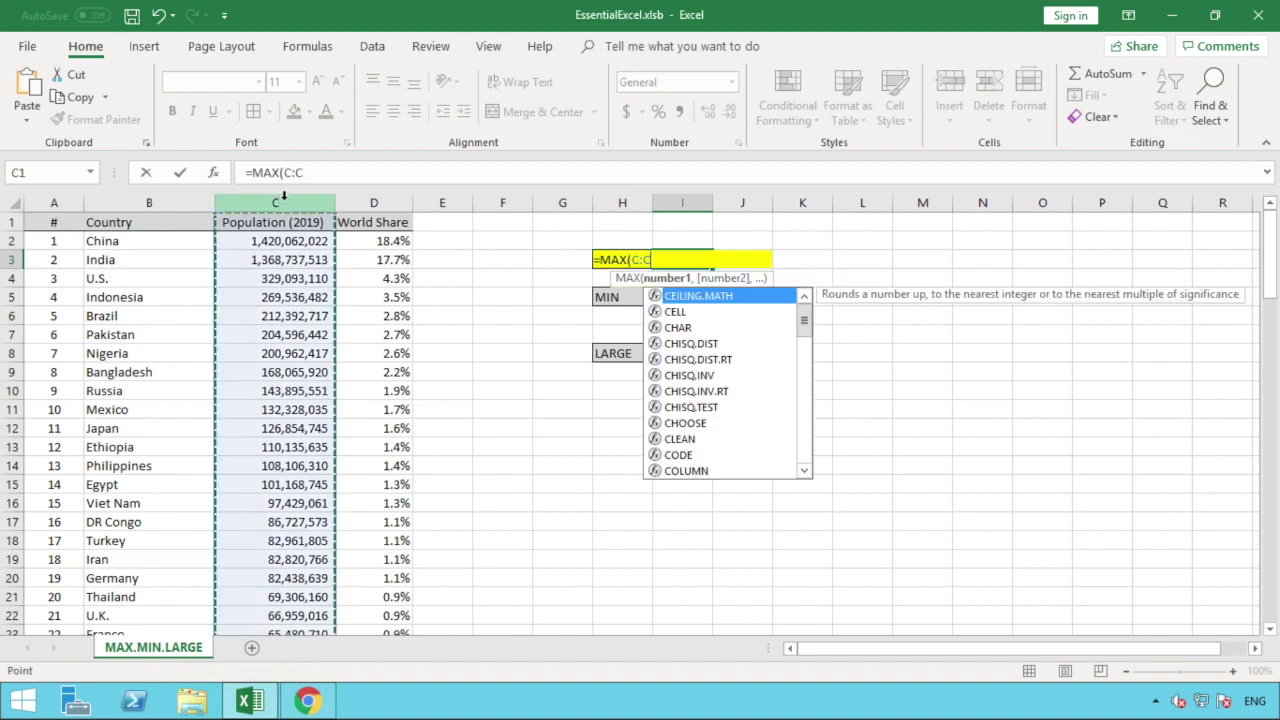
{"action": "type", "text": ")"}
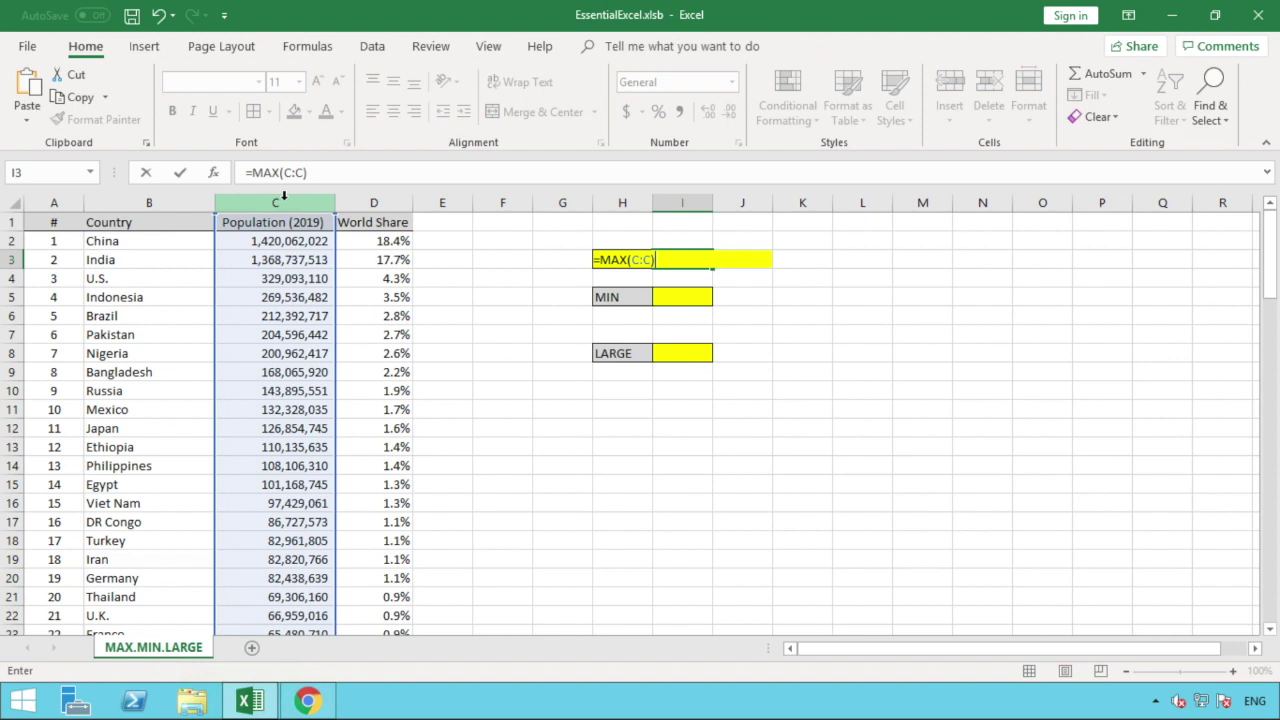
{"action": "left_click", "coordinate": [679, 258]}
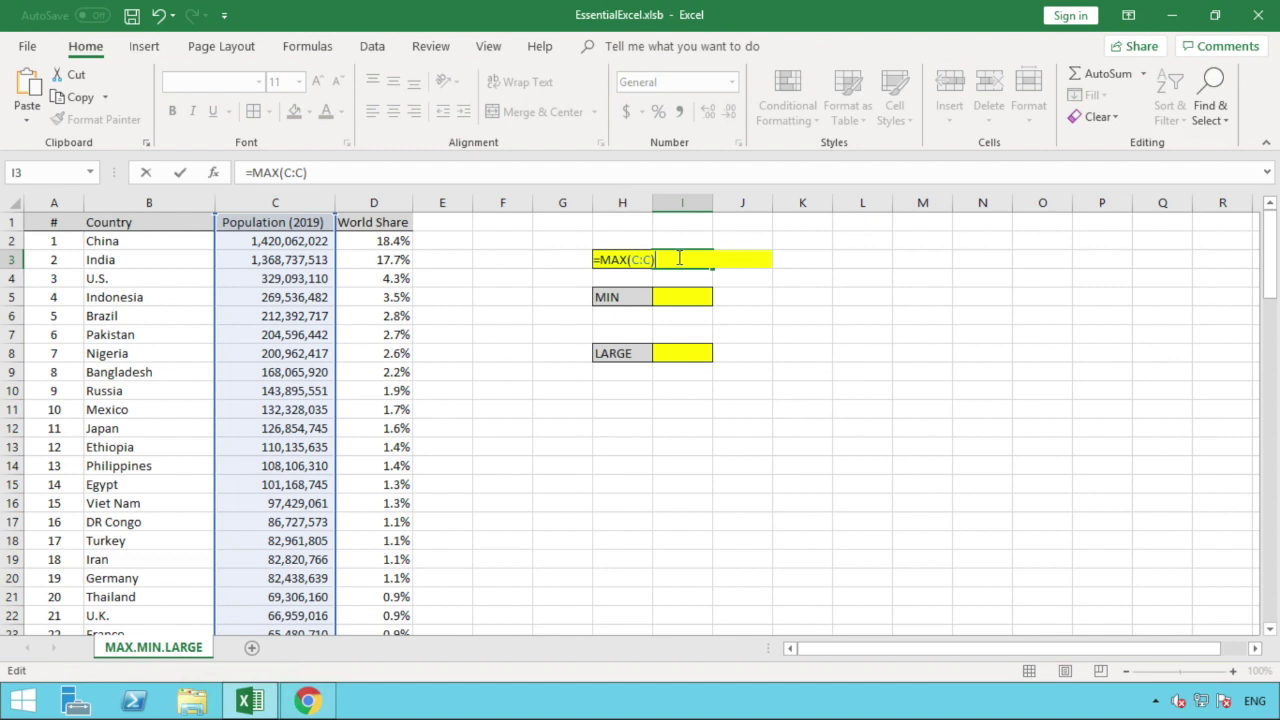
{"action": "left_click", "coordinate": [668, 295]}
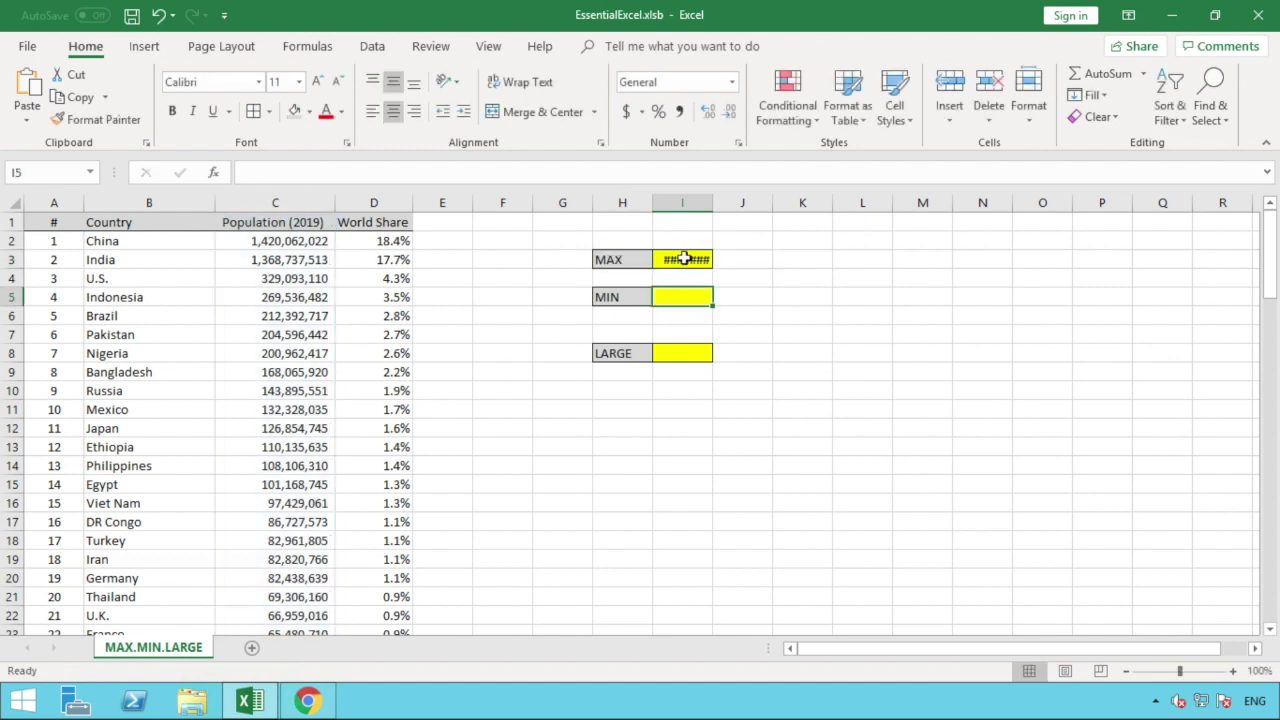
Step: Autofit column I so the result 1,420,062,022 shows in full
{"action": "left_click", "coordinate": [683, 258]}
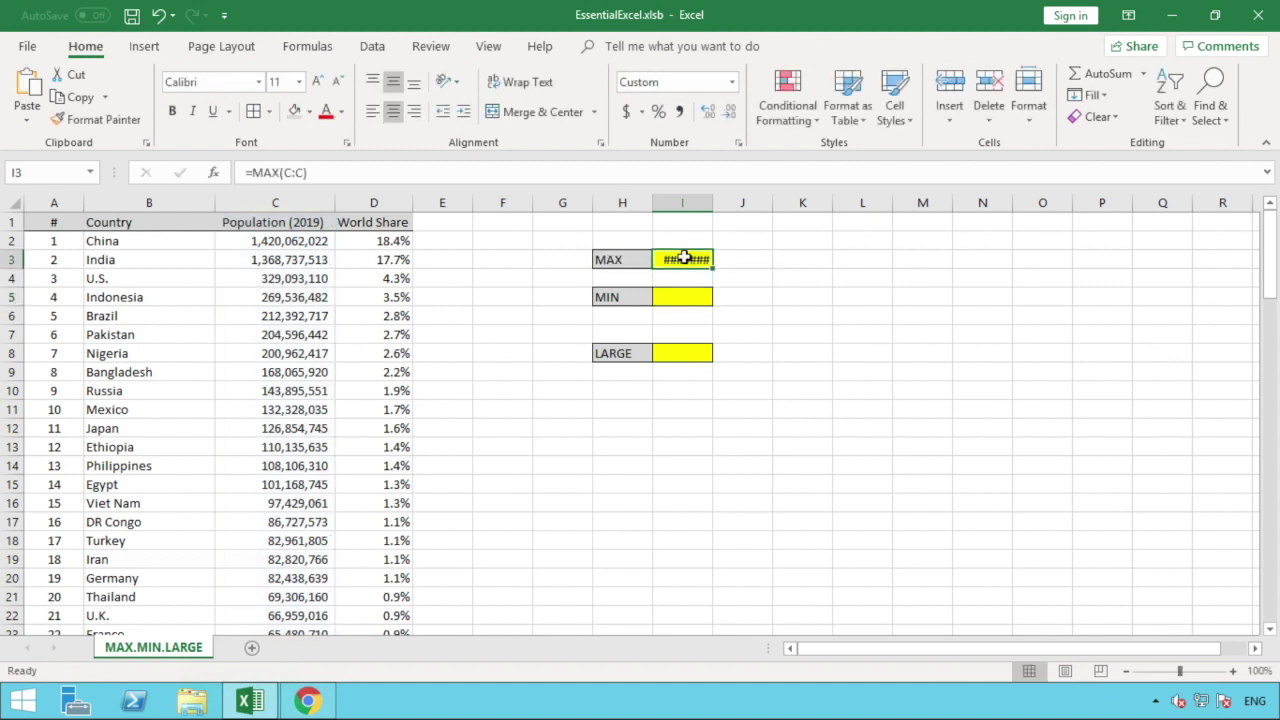
{"action": "double_click", "coordinate": [714, 204]}
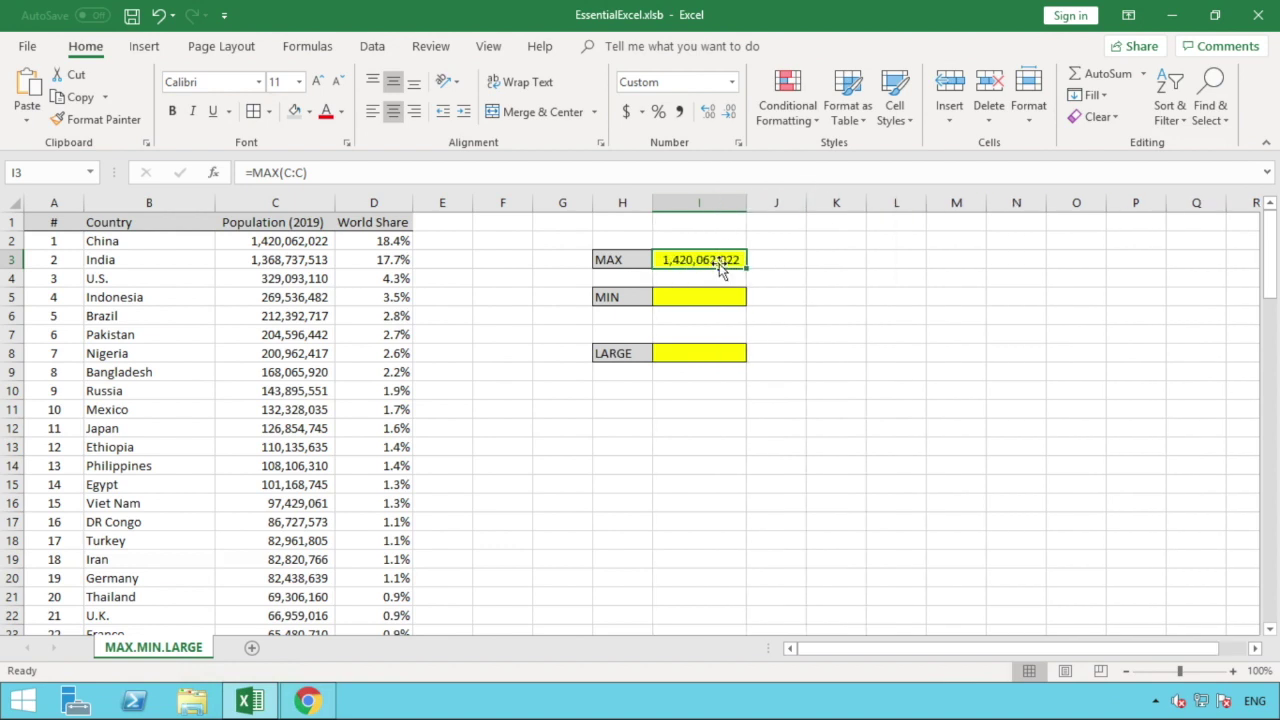
{"action": "left_click", "coordinate": [766, 260]}
{"action": "left_click", "coordinate": [729, 260]}
Step: Enter =MIN(C:C) in the yellow MIN cell, returning 8,586,525
{"action": "left_click", "coordinate": [723, 296]}
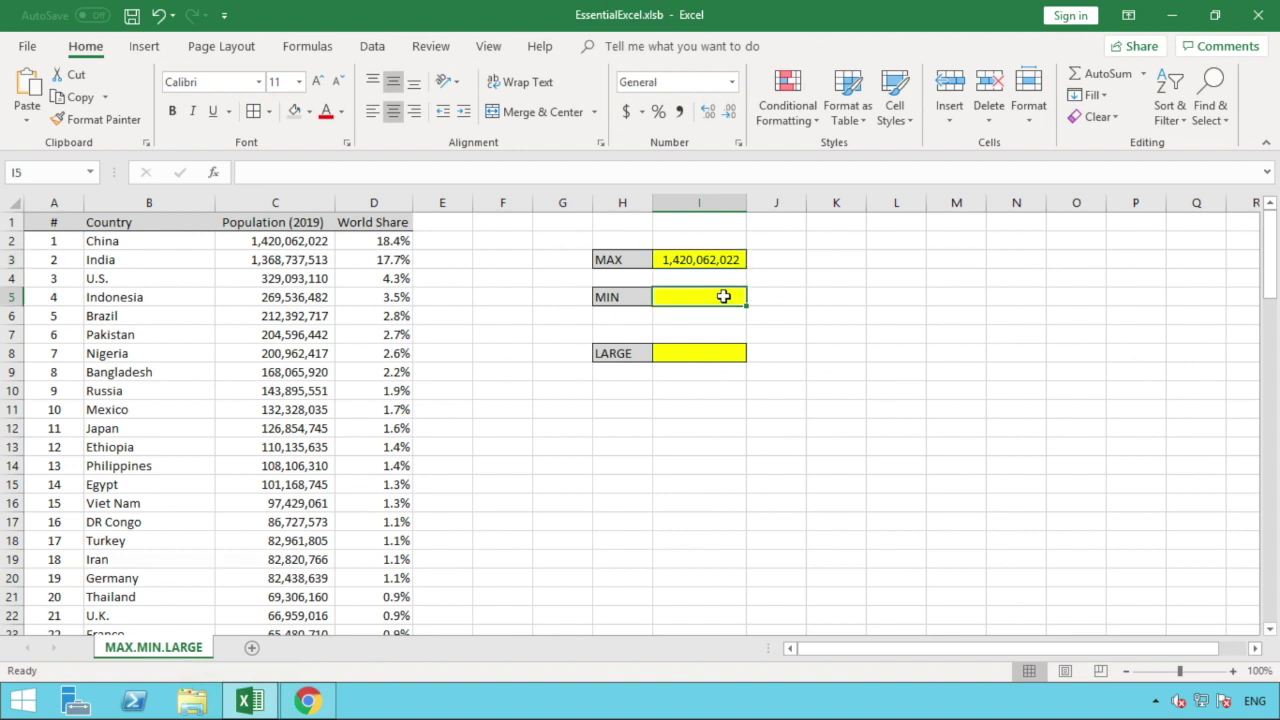
{"action": "type", "text": "="}
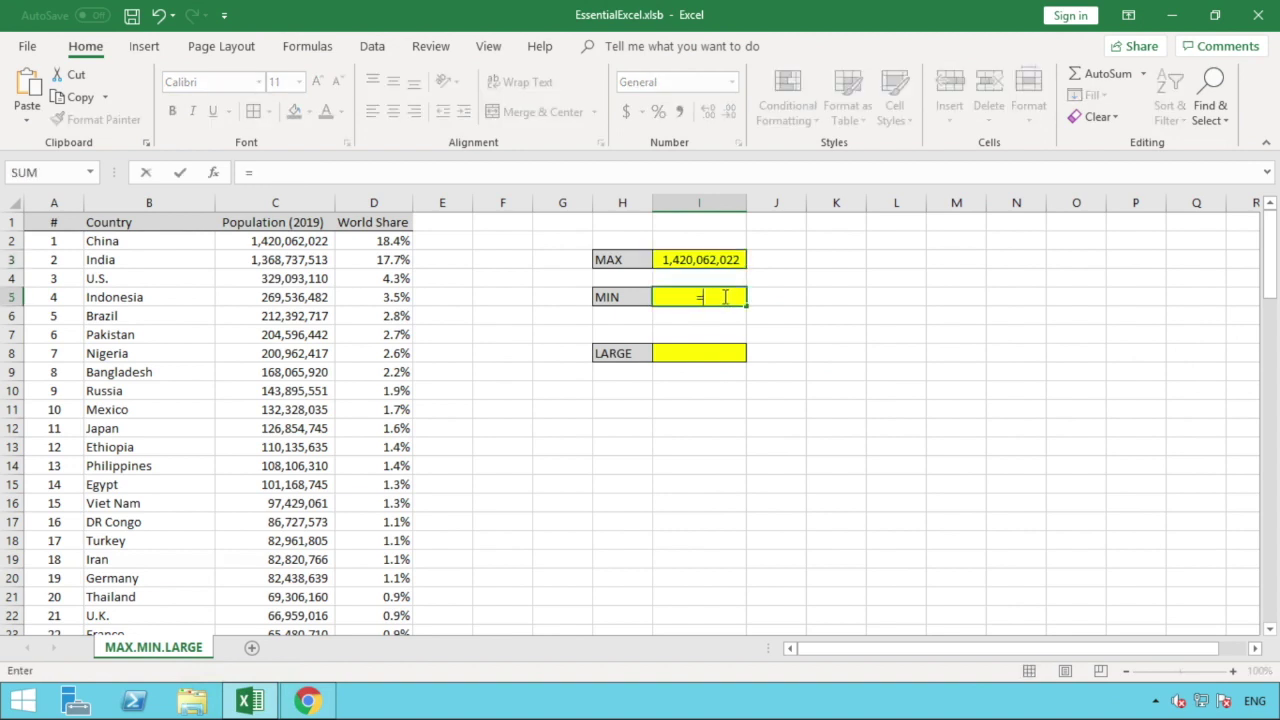
{"action": "type", "text": "MIN"}
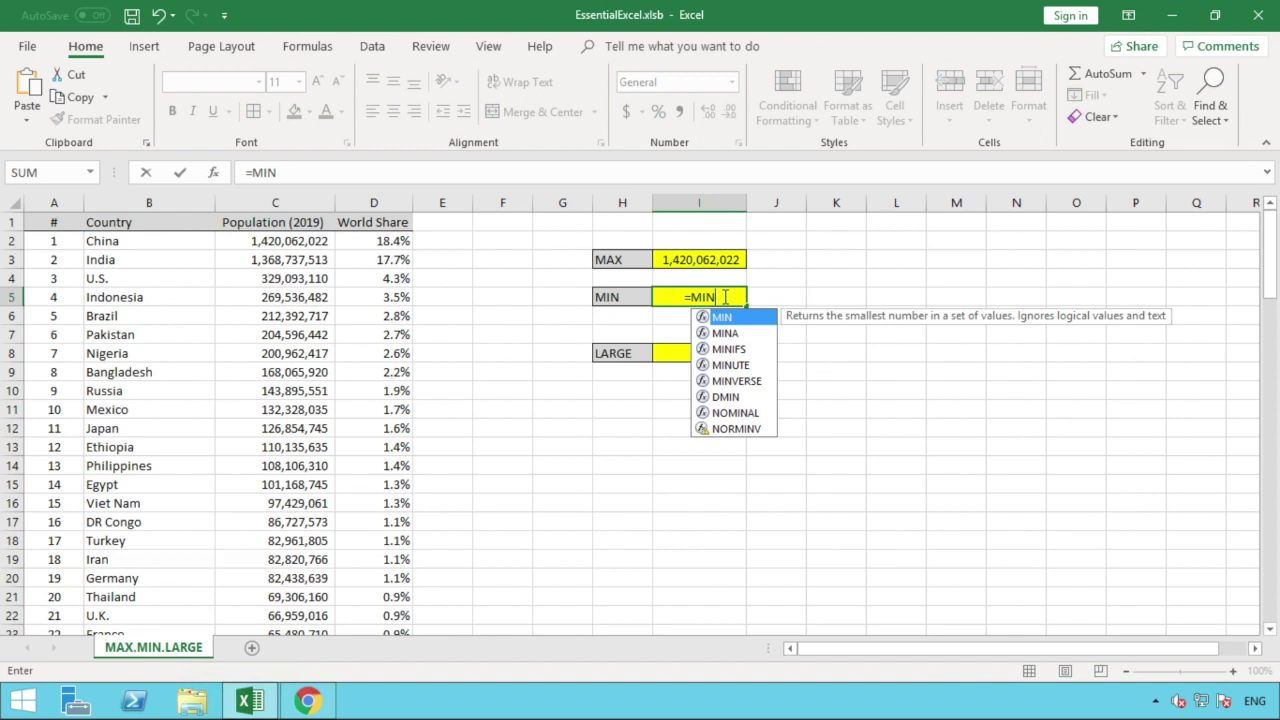
{"action": "type", "text": "("}
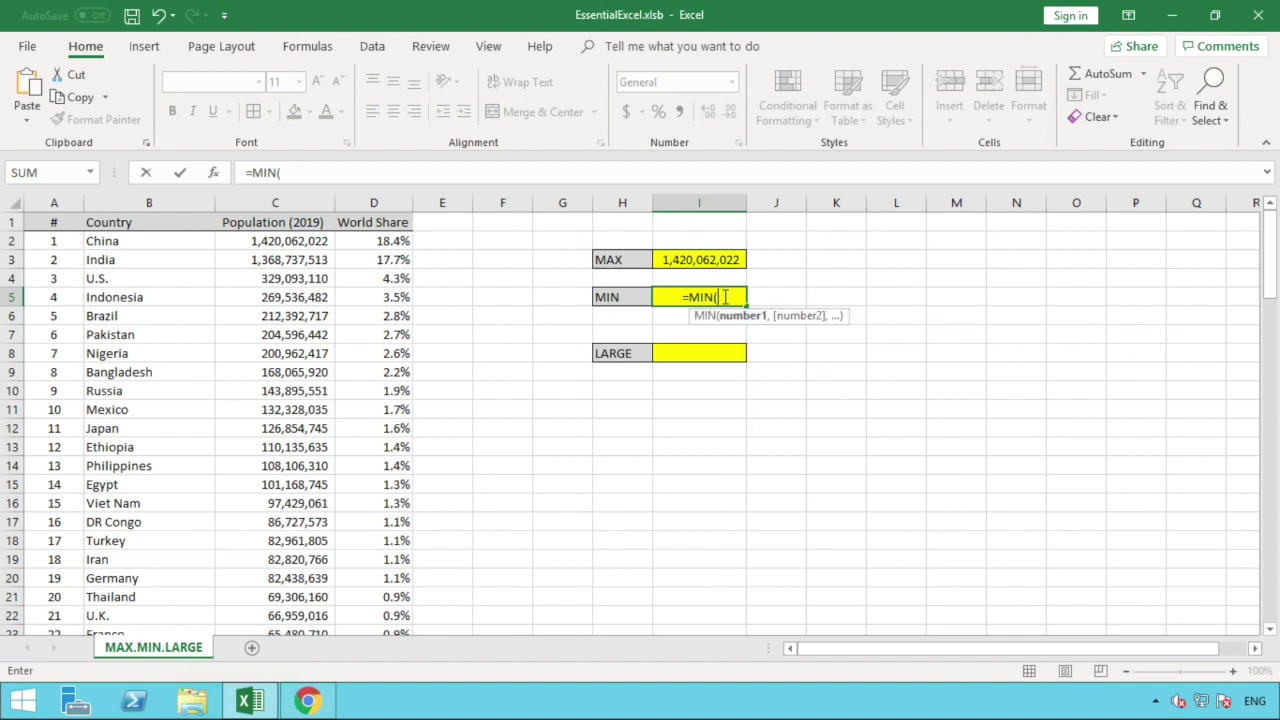
{"action": "left_click", "coordinate": [310, 200]}
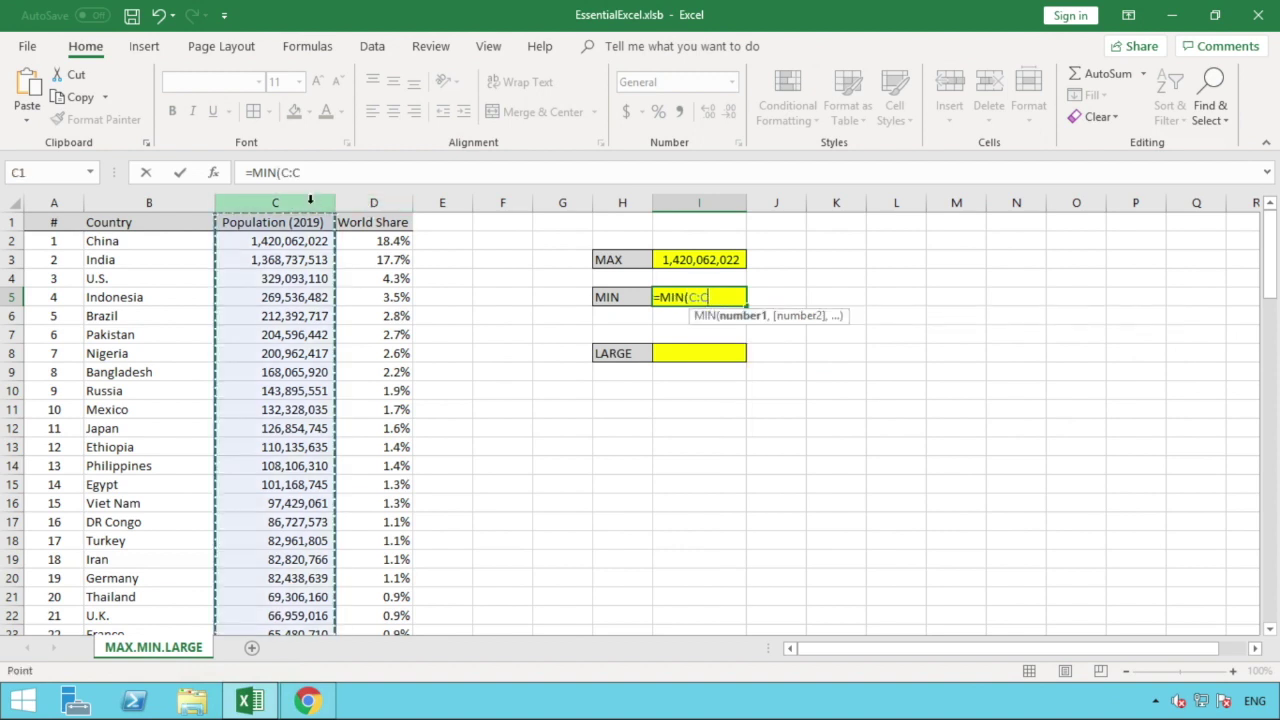
{"action": "type", "text": ")"}
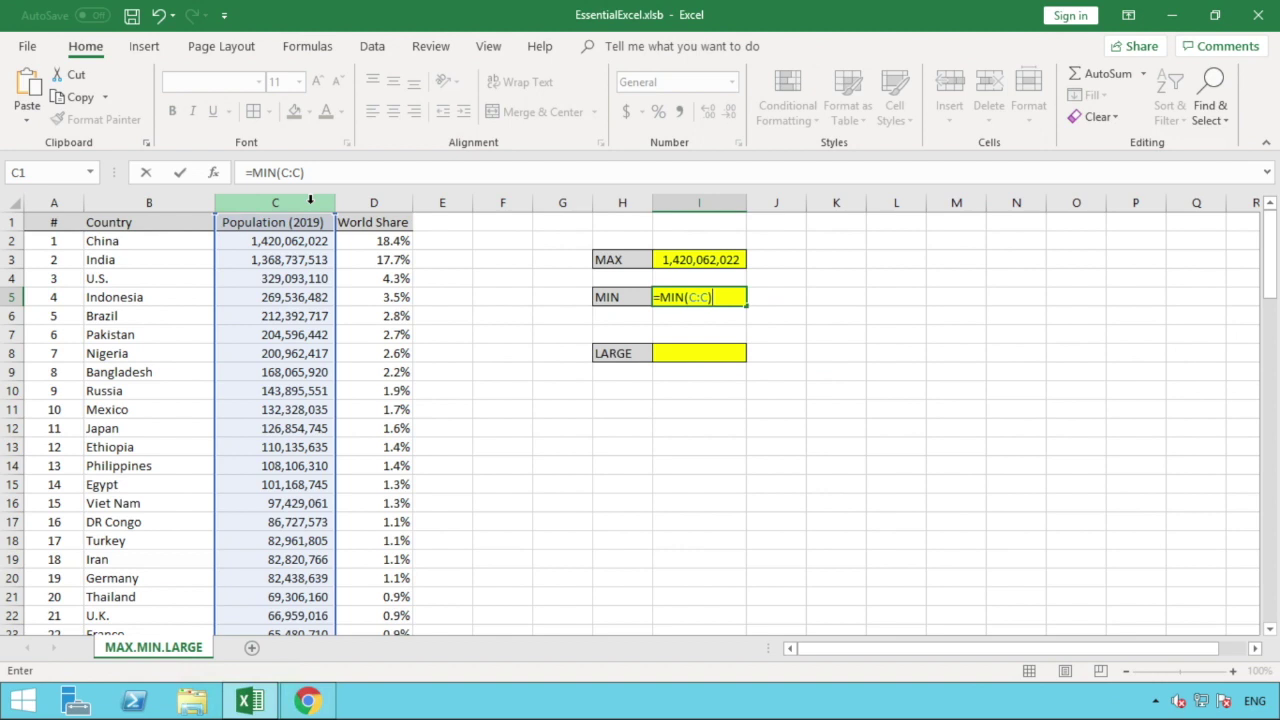
{"action": "left_click", "coordinate": [725, 296]}
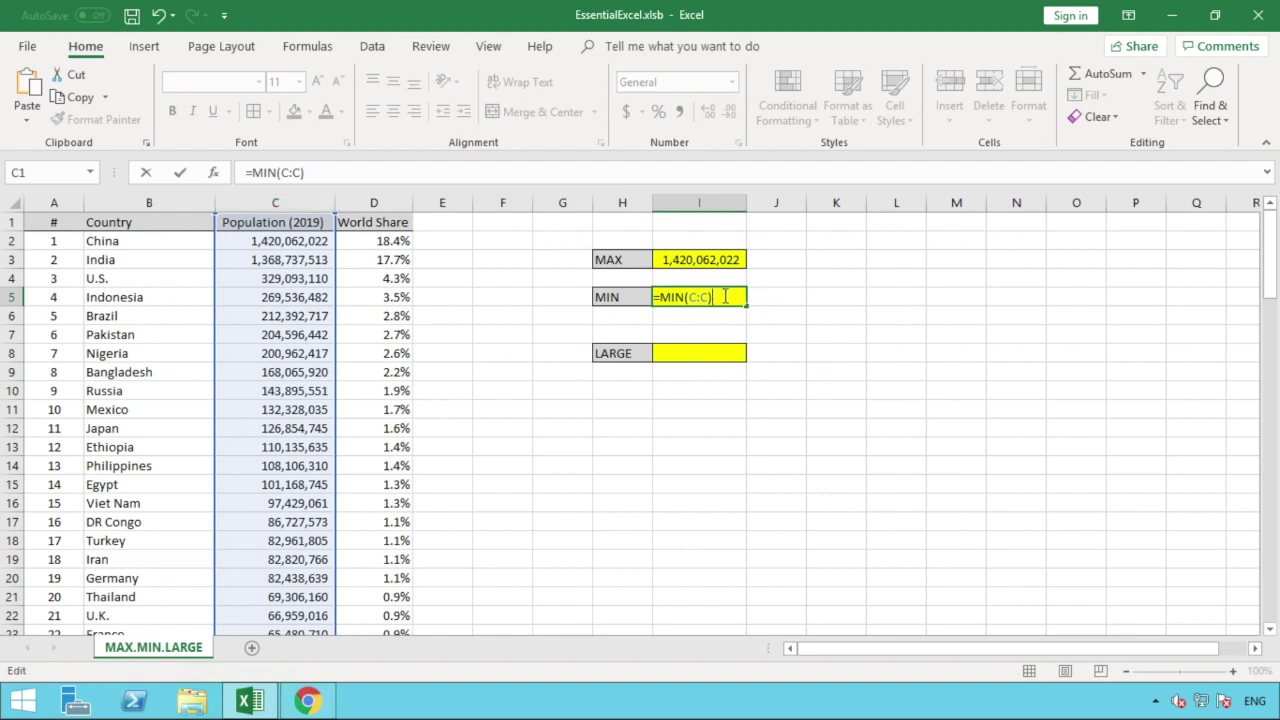
{"action": "key", "text": "Tab"}
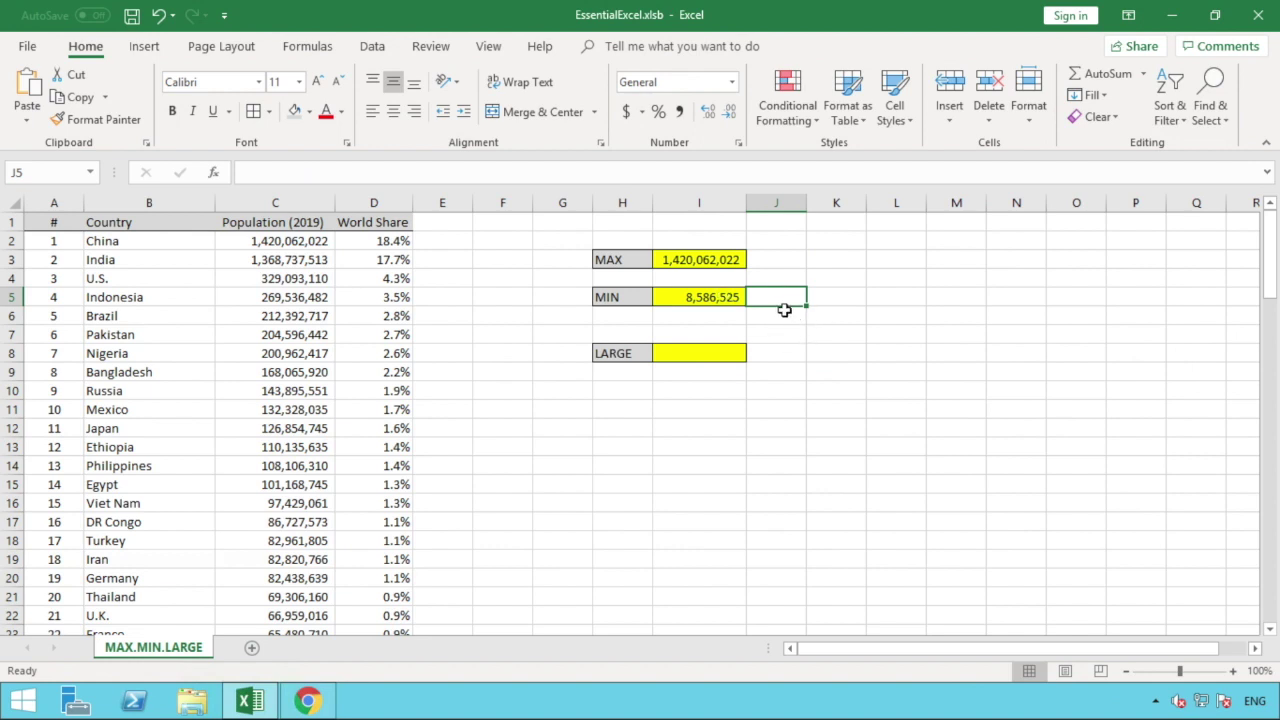
{"action": "left_click", "coordinate": [784, 310]}
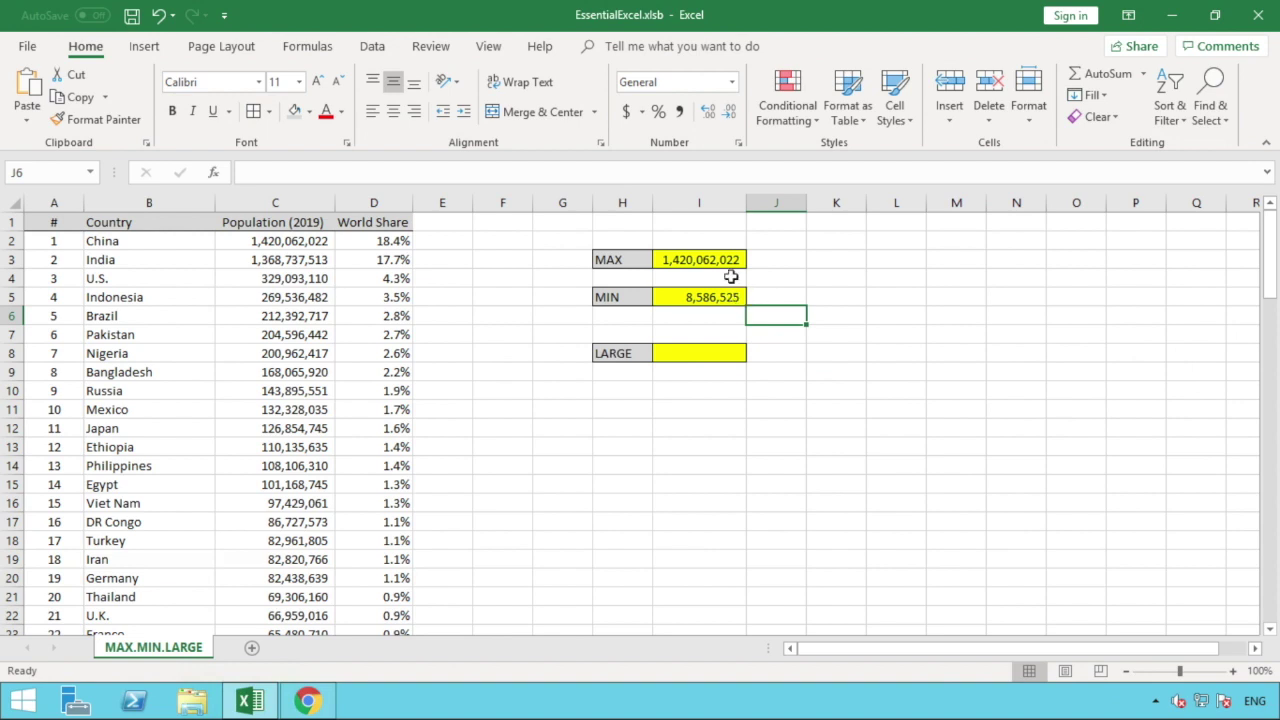
{"action": "left_click", "coordinate": [726, 261]}
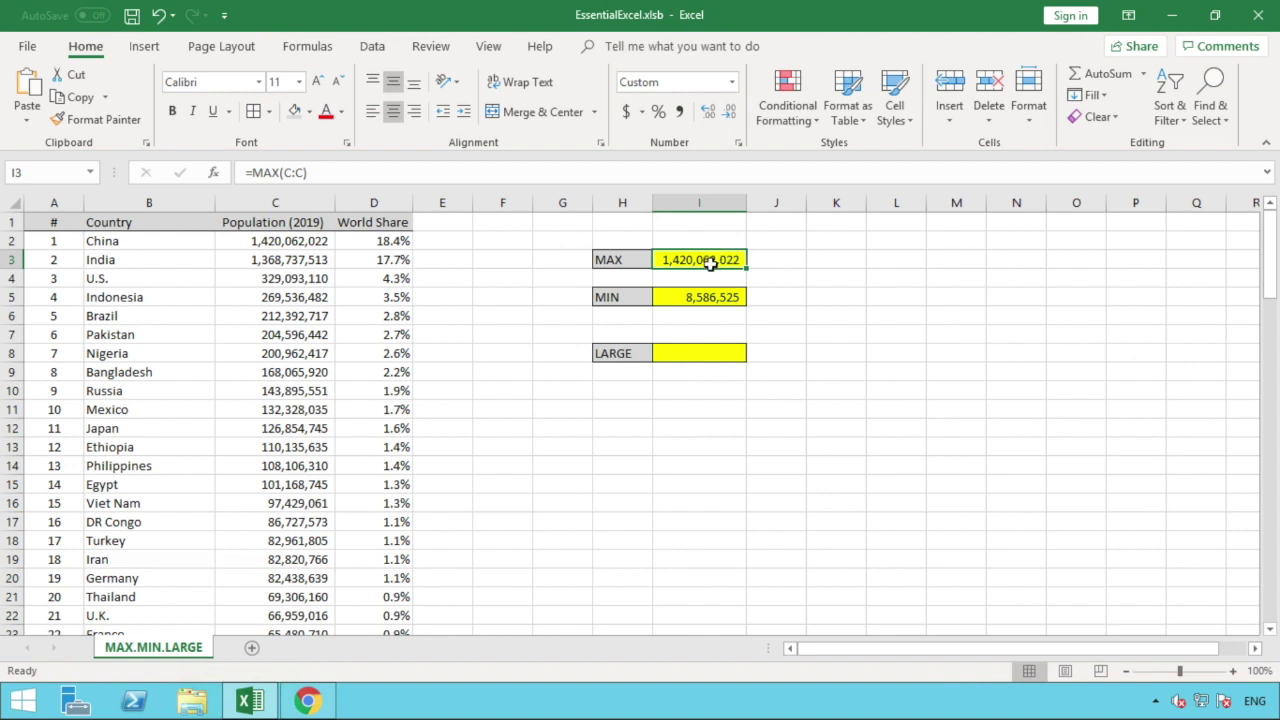
{"action": "left_click", "coordinate": [286, 241]}
{"action": "left_click", "coordinate": [466, 316]}
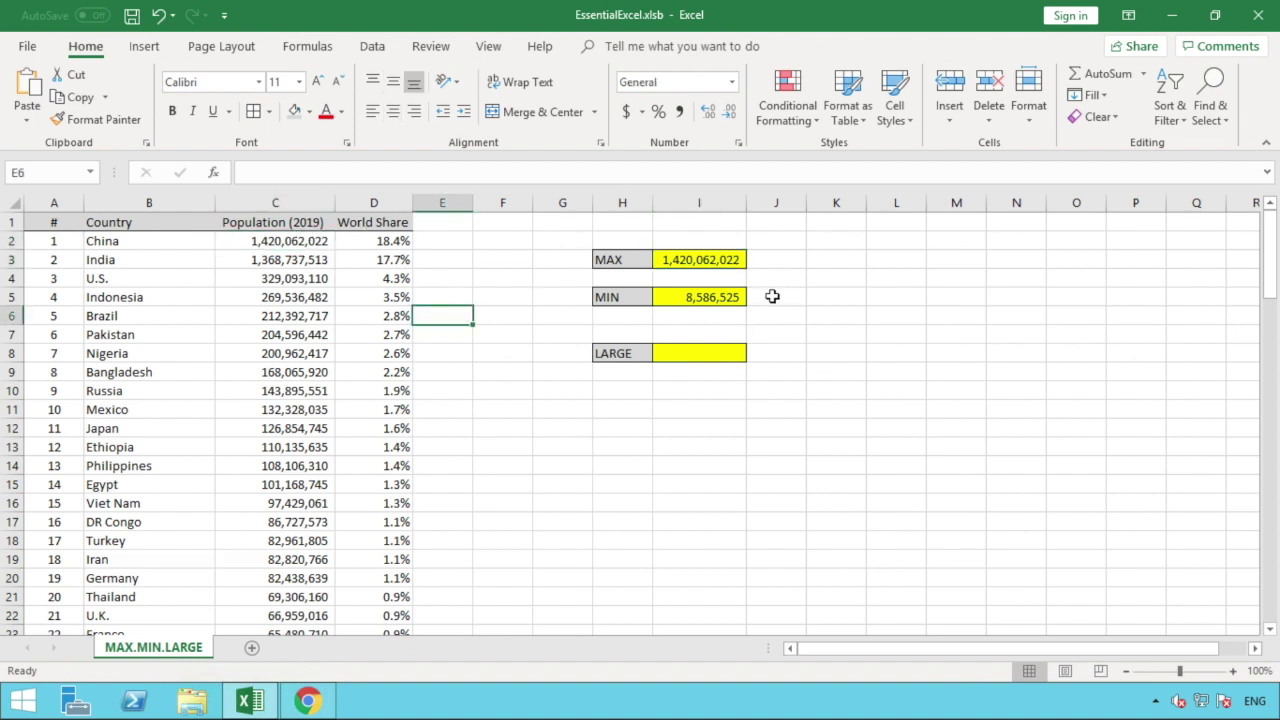
{"action": "left_click", "coordinate": [725, 298]}
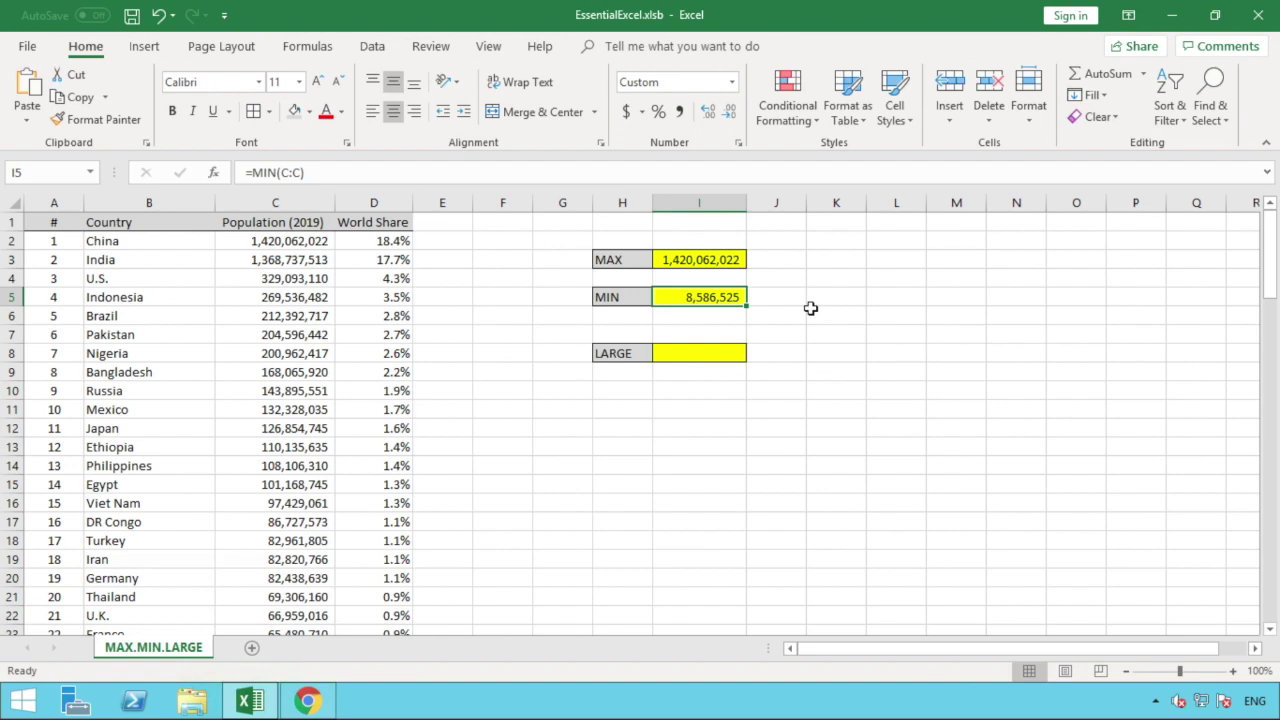
{"action": "scroll", "coordinate": [513, 505], "scroll_direction": "down", "scroll_amount": 4}
{"action": "scroll", "coordinate": [394, 466], "scroll_direction": "down", "scroll_amount": 6}
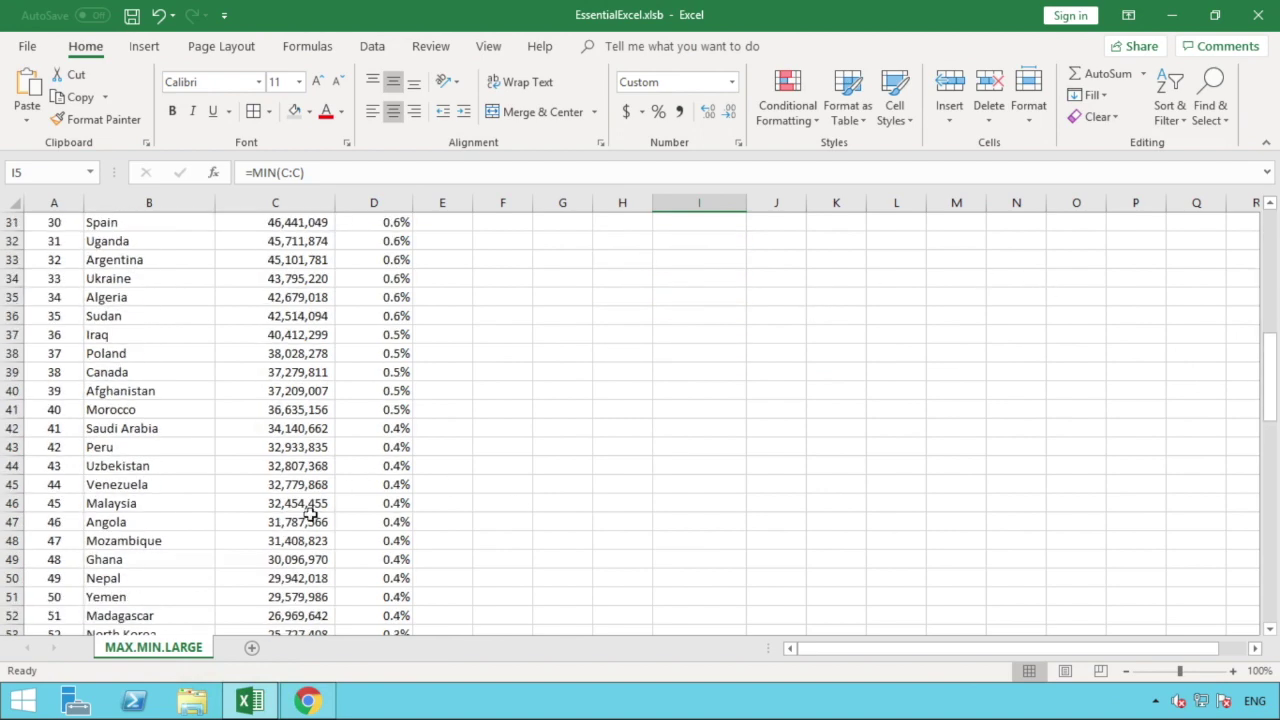
{"action": "scroll", "coordinate": [306, 506], "scroll_direction": "down", "scroll_amount": 8}
{"action": "scroll", "coordinate": [311, 513], "scroll_direction": "down", "scroll_amount": 4}
{"action": "scroll", "coordinate": [311, 514], "scroll_direction": "down", "scroll_amount": 4}
{"action": "scroll", "coordinate": [309, 516], "scroll_direction": "down", "scroll_amount": 1}
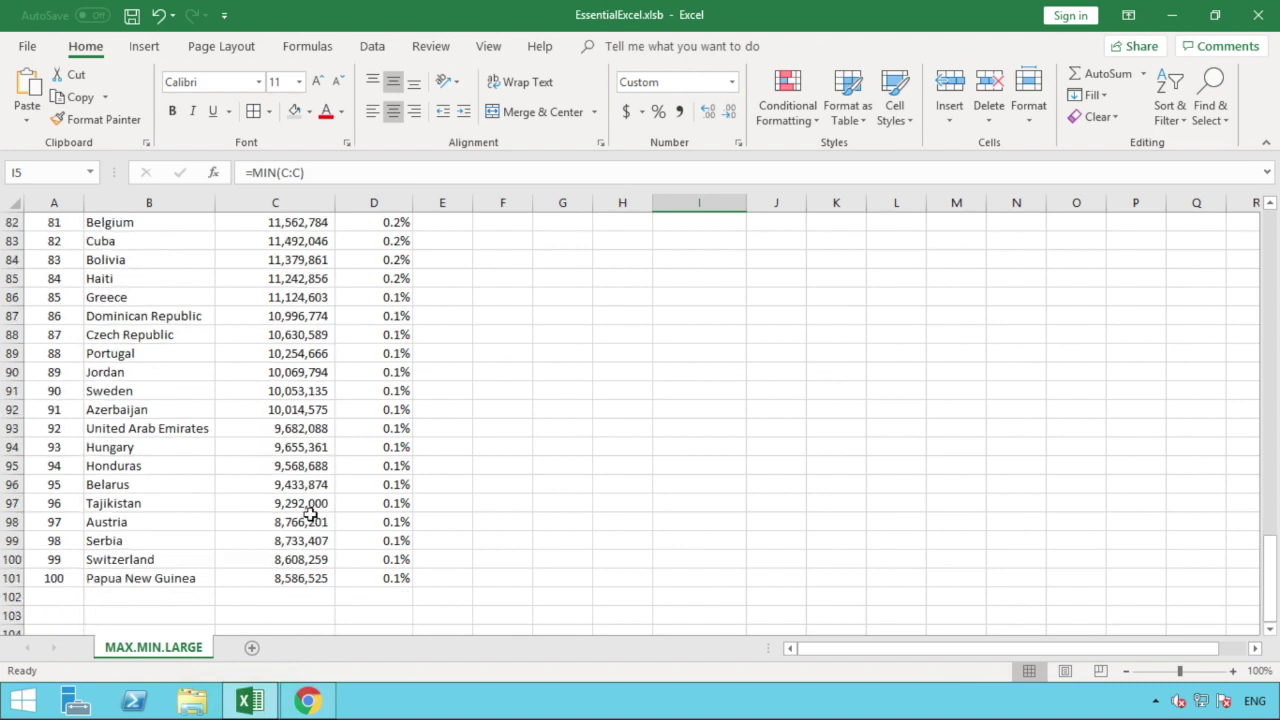
{"action": "scroll", "coordinate": [308, 518], "scroll_direction": "down", "scroll_amount": 1}
{"action": "left_click", "coordinate": [307, 520]}
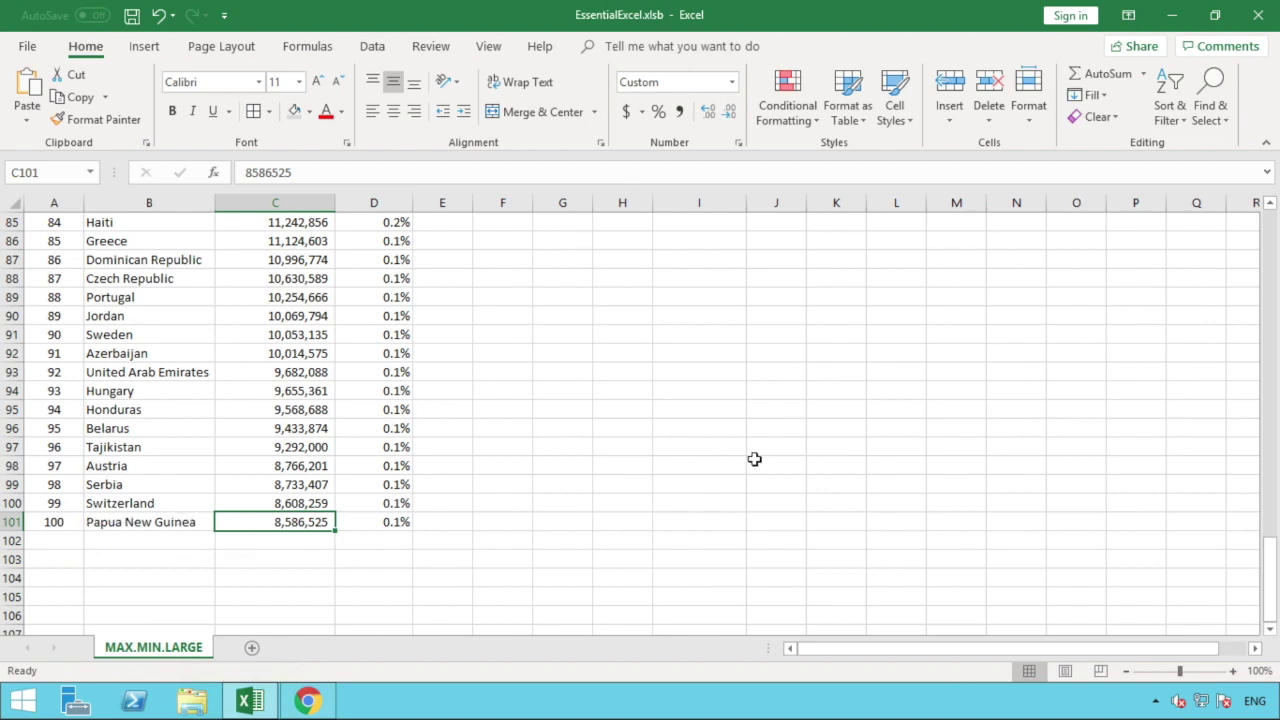
{"action": "scroll", "coordinate": [754, 459], "scroll_direction": "up", "scroll_amount": 3}
{"action": "scroll", "coordinate": [754, 459], "scroll_direction": "up", "scroll_amount": 20}
{"action": "scroll", "coordinate": [754, 460], "scroll_direction": "up", "scroll_amount": 4}
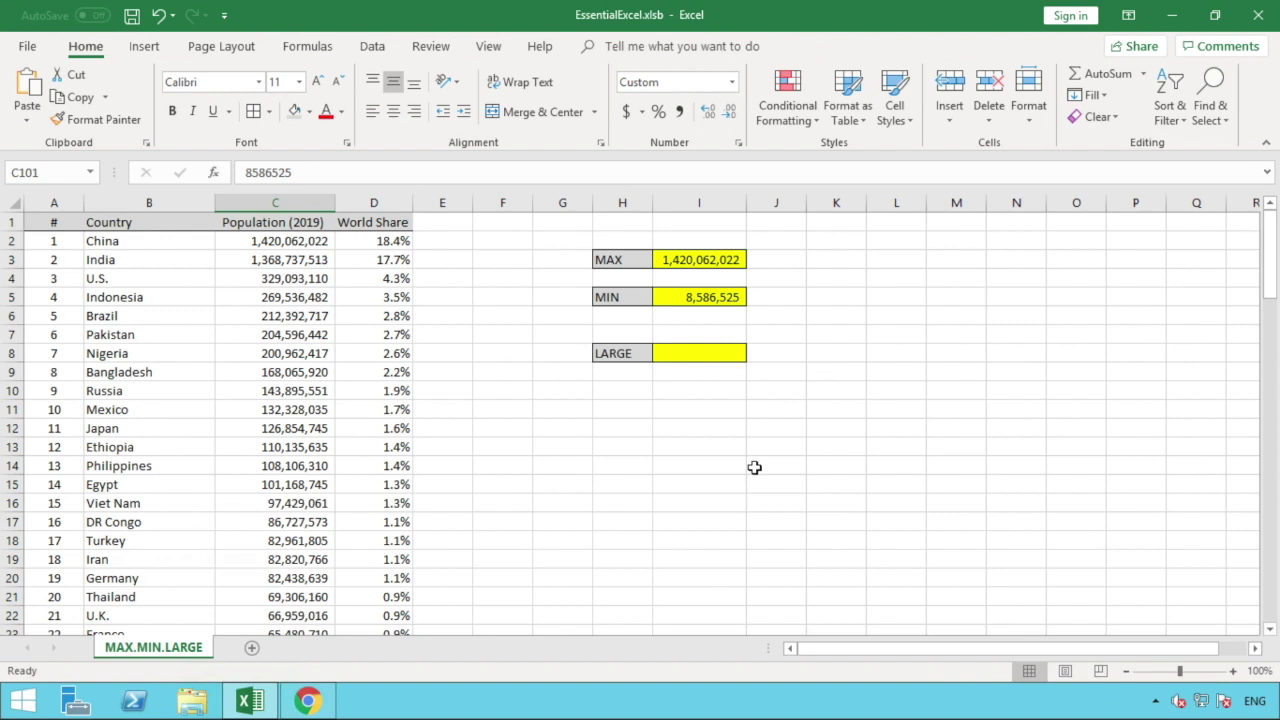
{"action": "left_click", "coordinate": [754, 467]}
{"action": "left_click", "coordinate": [702, 353]}
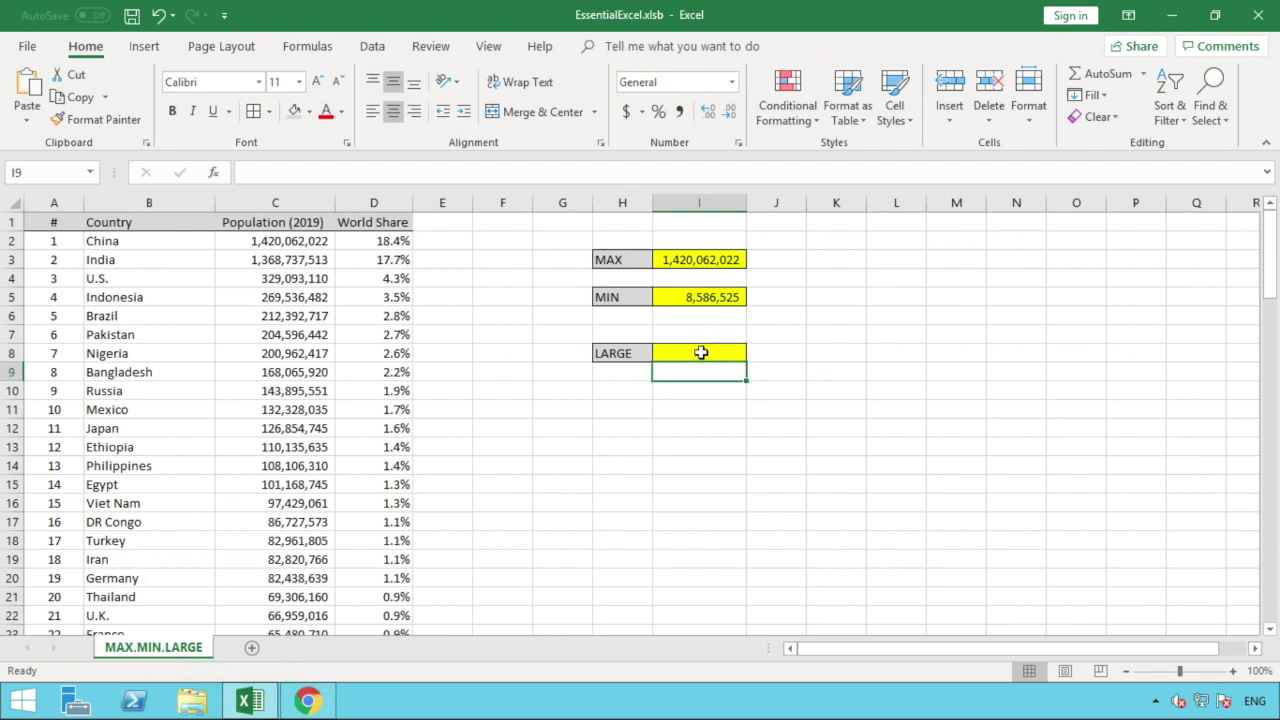
{"action": "left_click", "coordinate": [701, 352]}
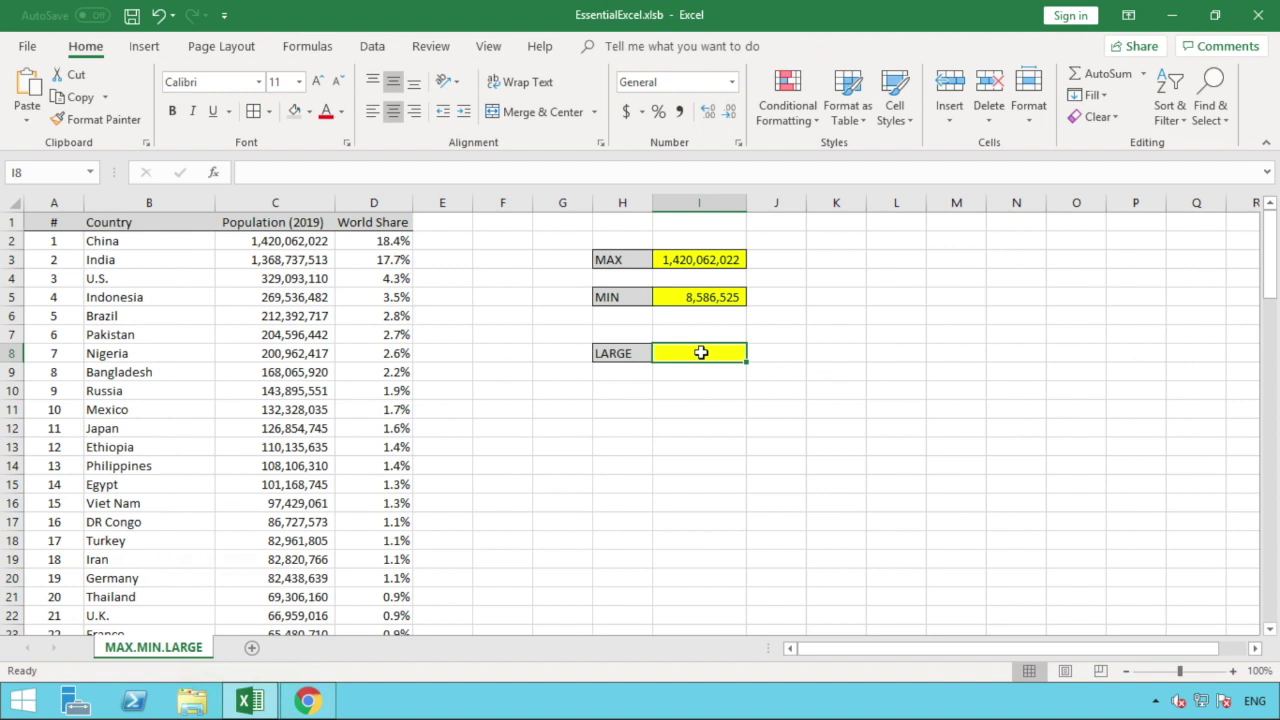
Step: Type =LARGE( in the LARGE cell using column C as the range, with k of 1
{"action": "type", "text": "="}
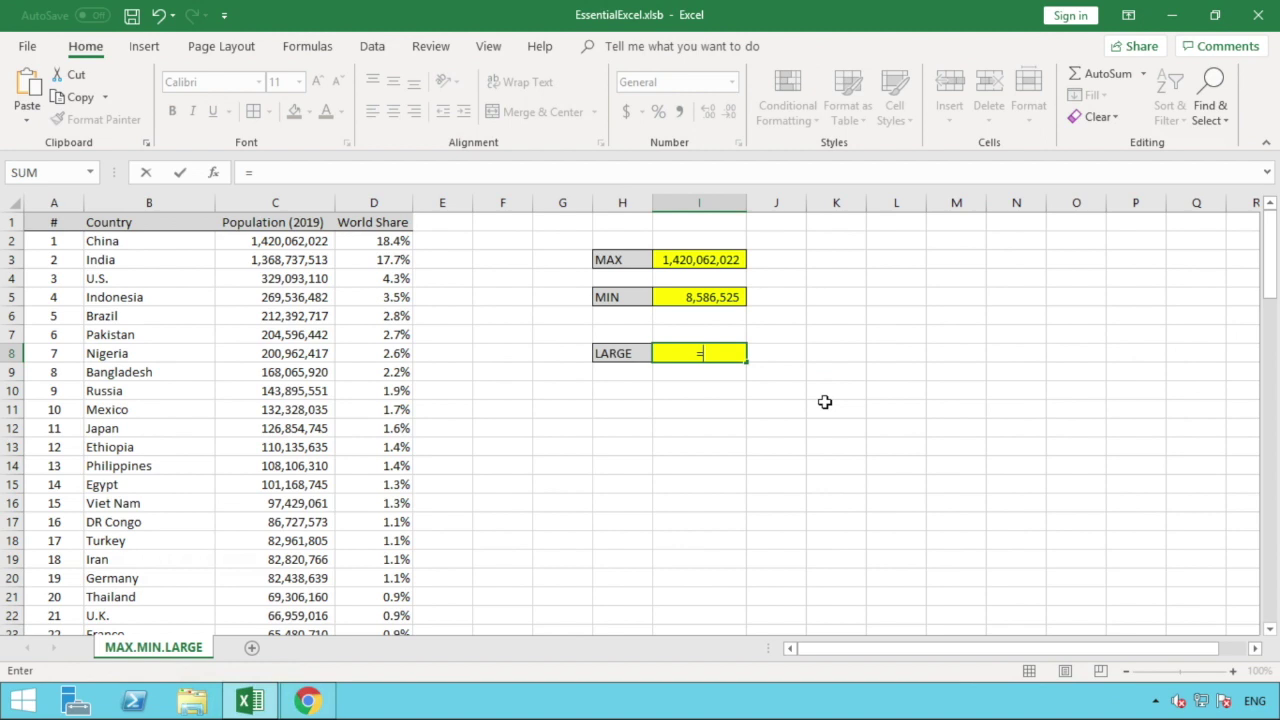
{"action": "type", "text": "L"}
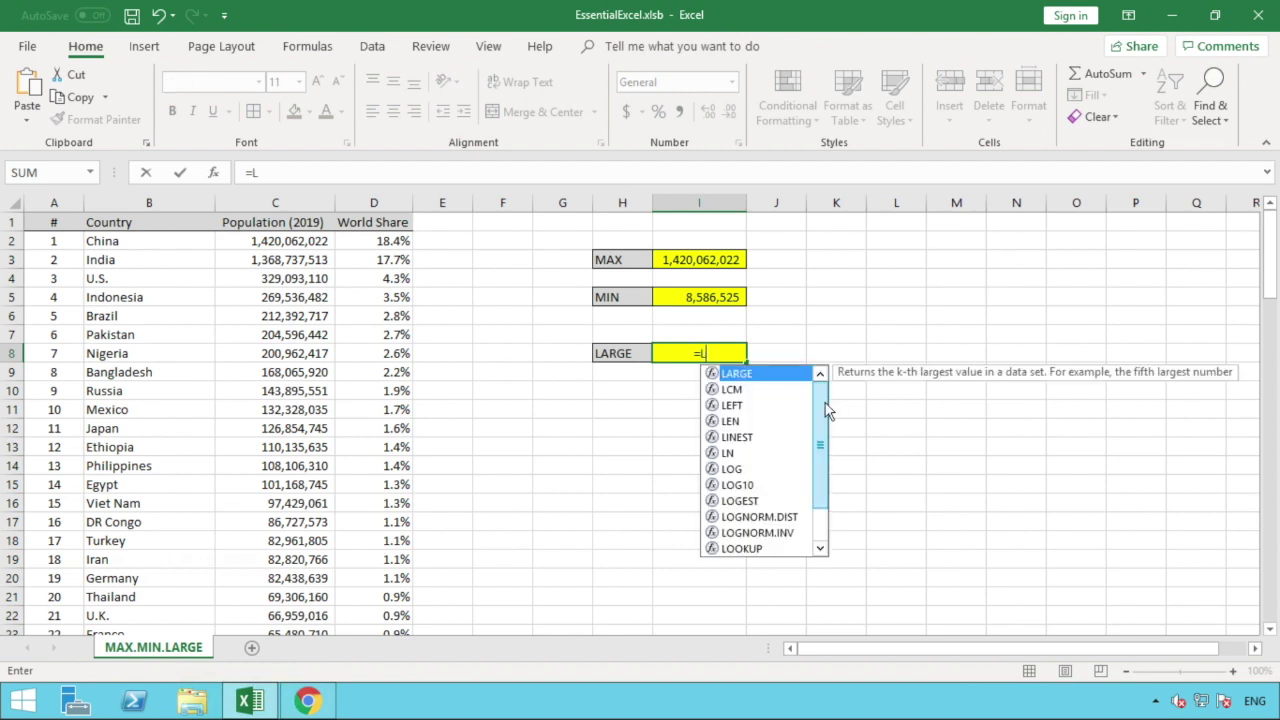
{"action": "type", "text": "ARGE"}
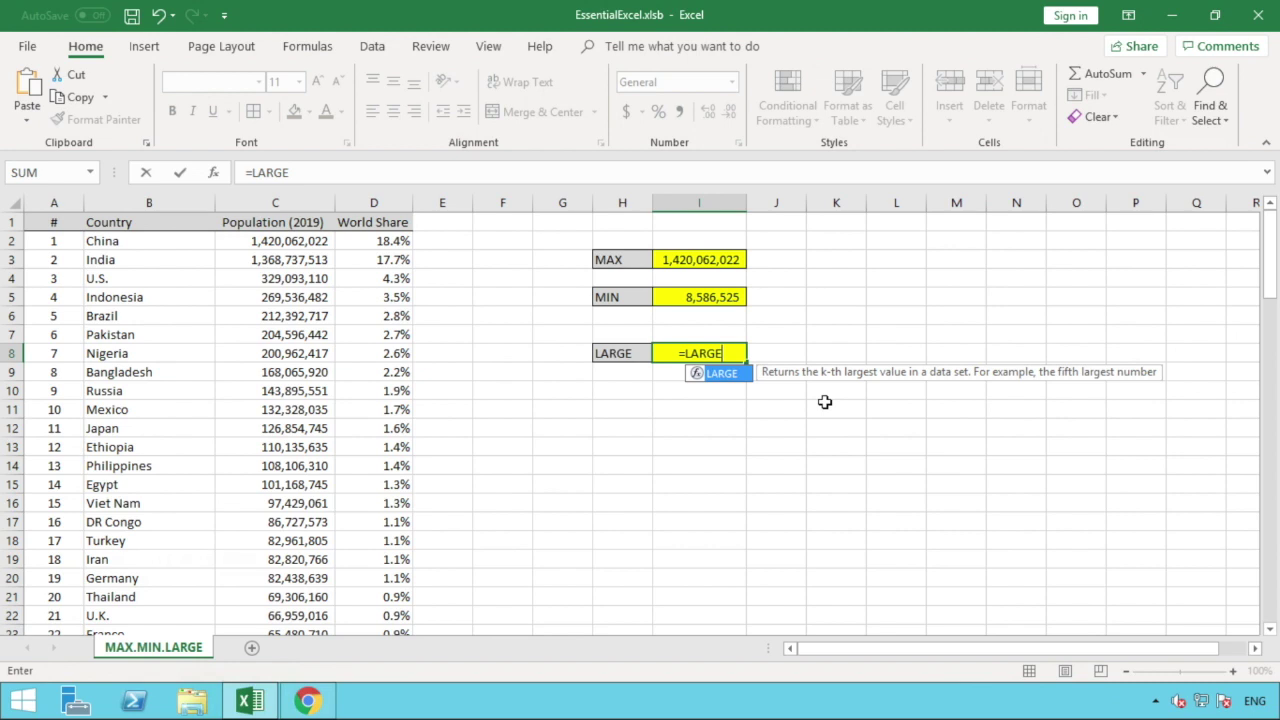
{"action": "type", "text": "("}
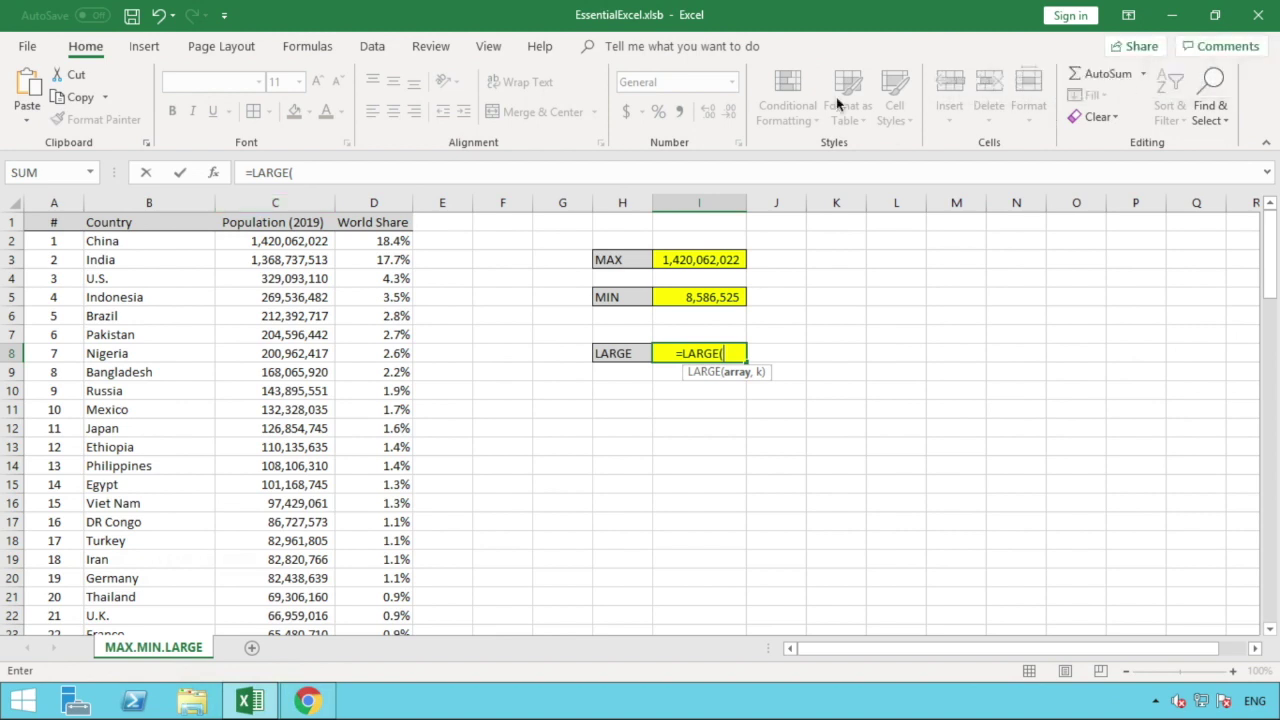
{"action": "left_click", "coordinate": [287, 192]}
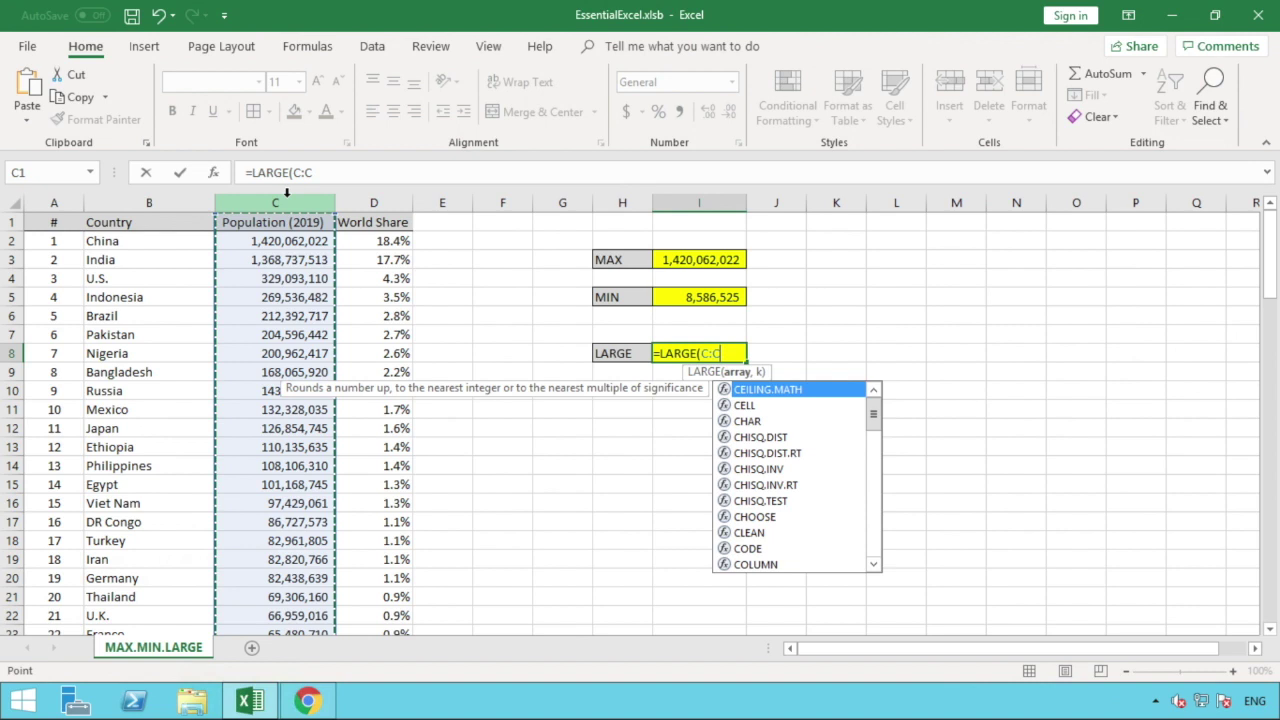
{"action": "type", "text": ","}
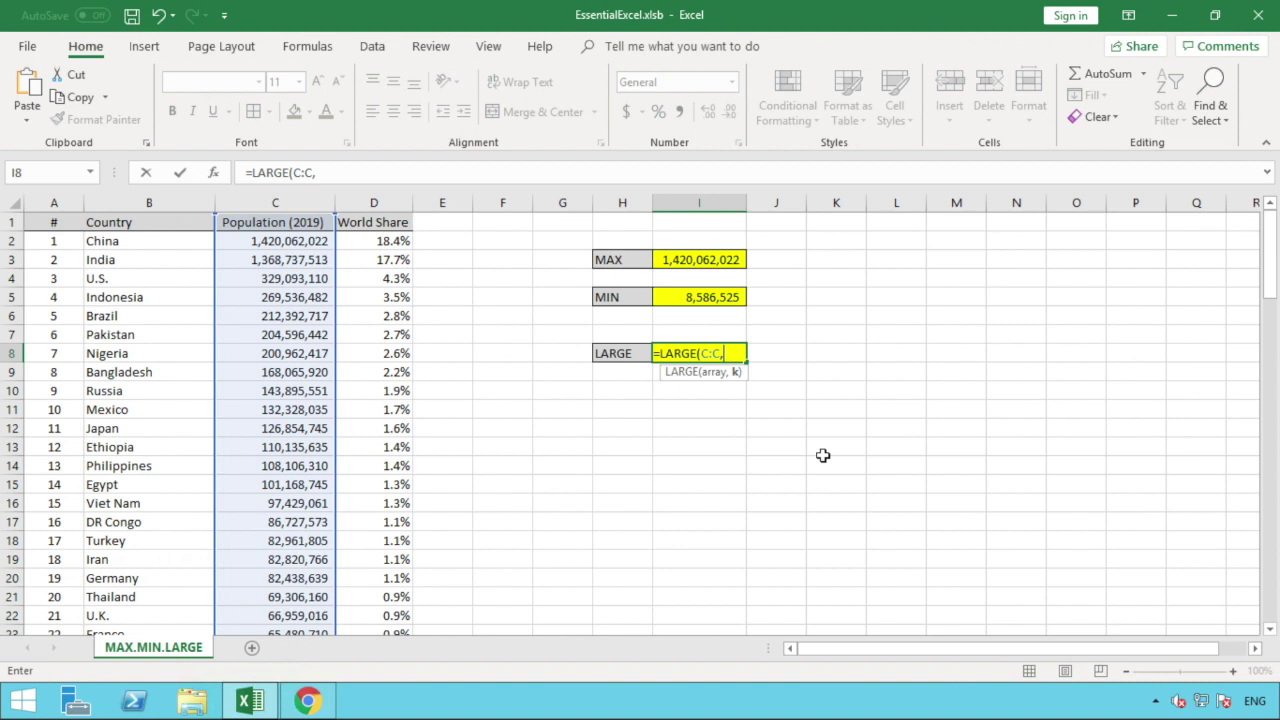
{"action": "type", "text": "1"}
{"action": "type", "text": ")"}
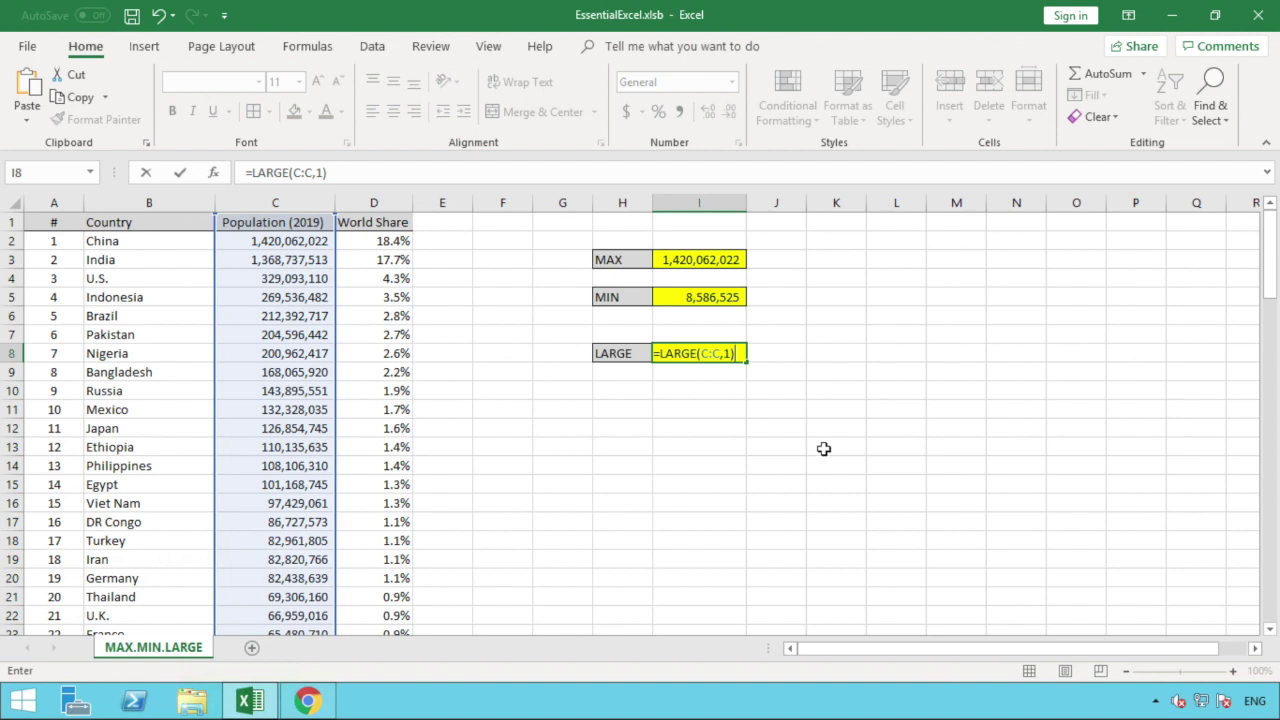
Step: Commit the LARGE formula and format its result as 1,420,062,022 with comma style, no decimals
{"action": "left_click", "coordinate": [822, 455]}
{"action": "left_click", "coordinate": [721, 354]}
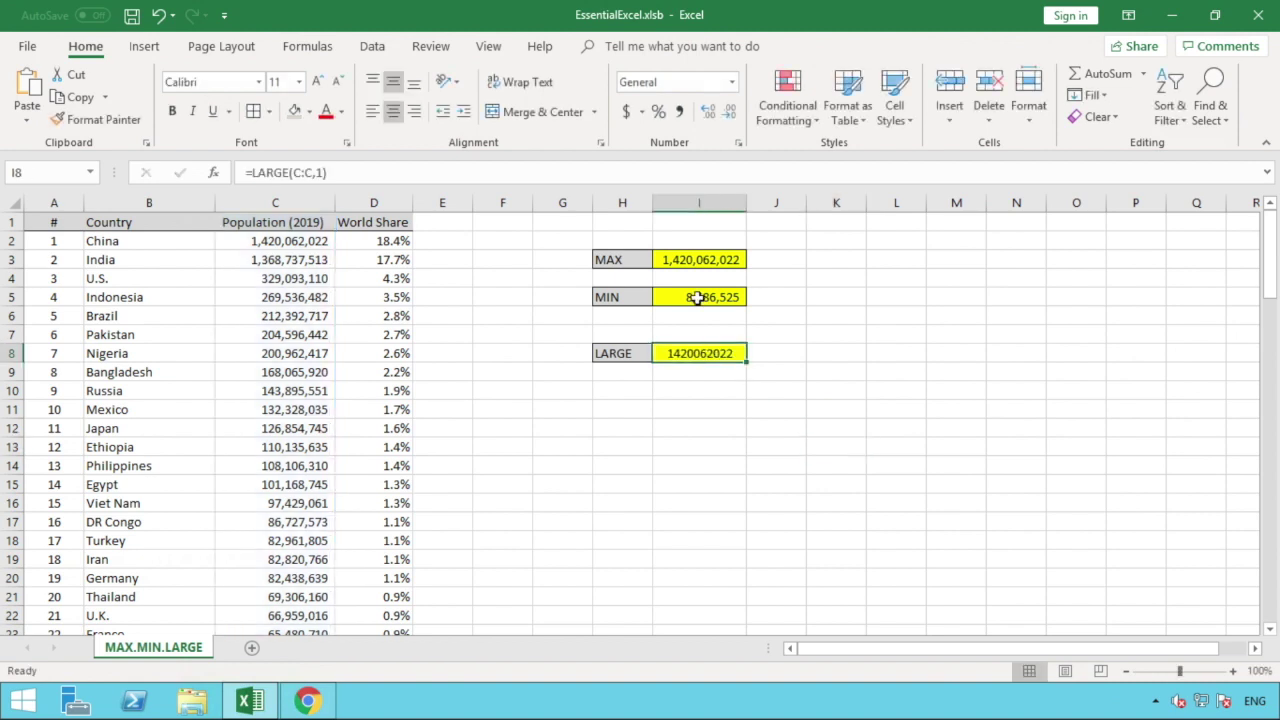
{"action": "left_click", "coordinate": [679, 112]}
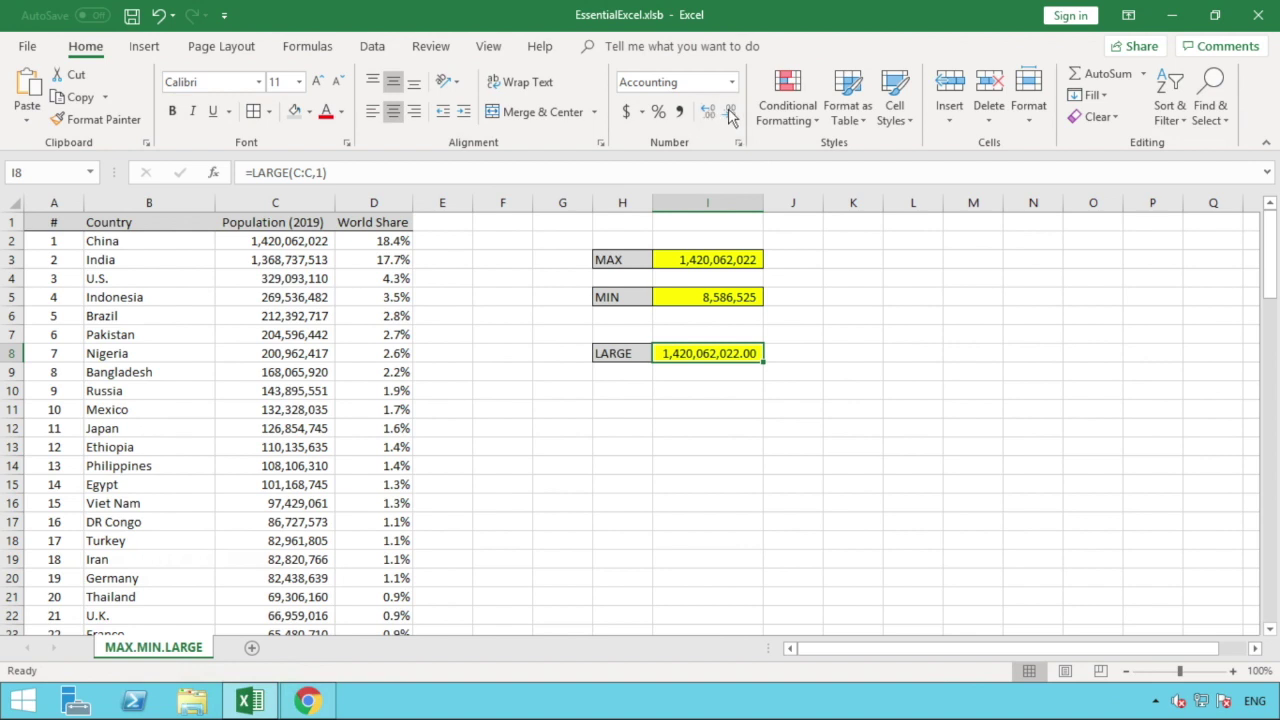
{"action": "left_click", "coordinate": [729, 111]}
{"action": "left_click", "coordinate": [729, 111]}
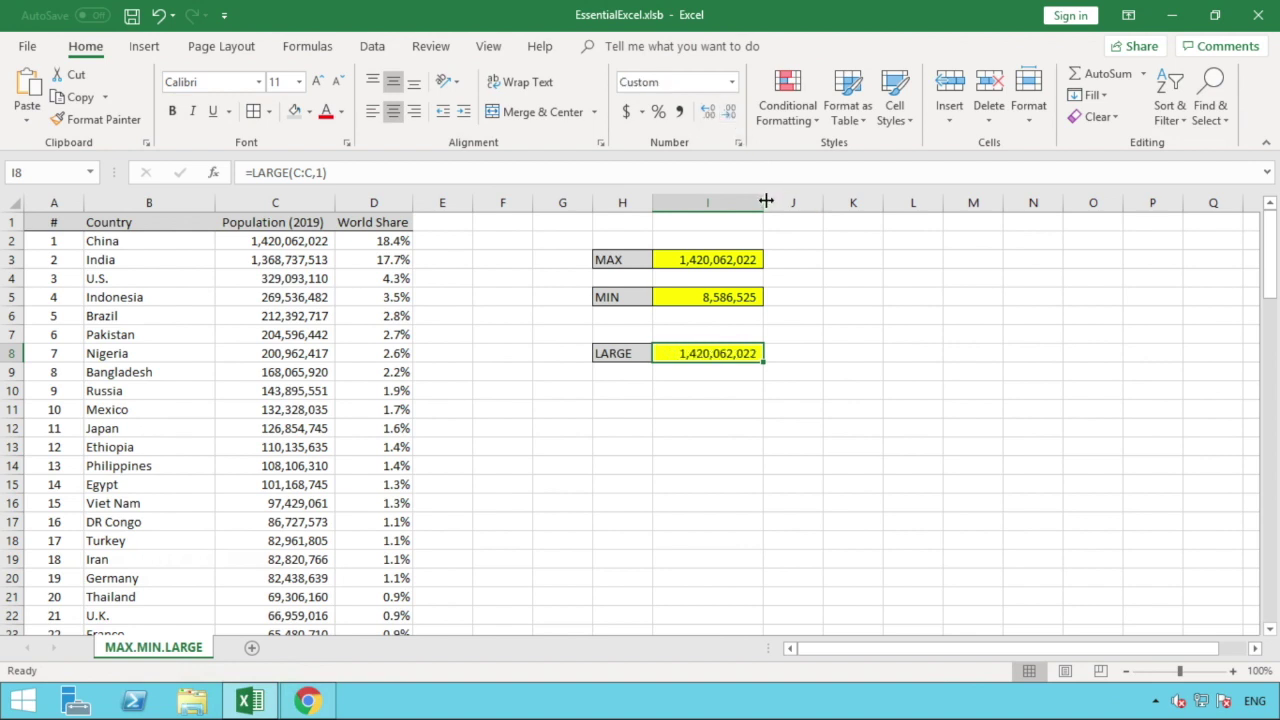
{"action": "left_click_drag", "start_coordinate": [764, 203], "coordinate": [753, 203]}
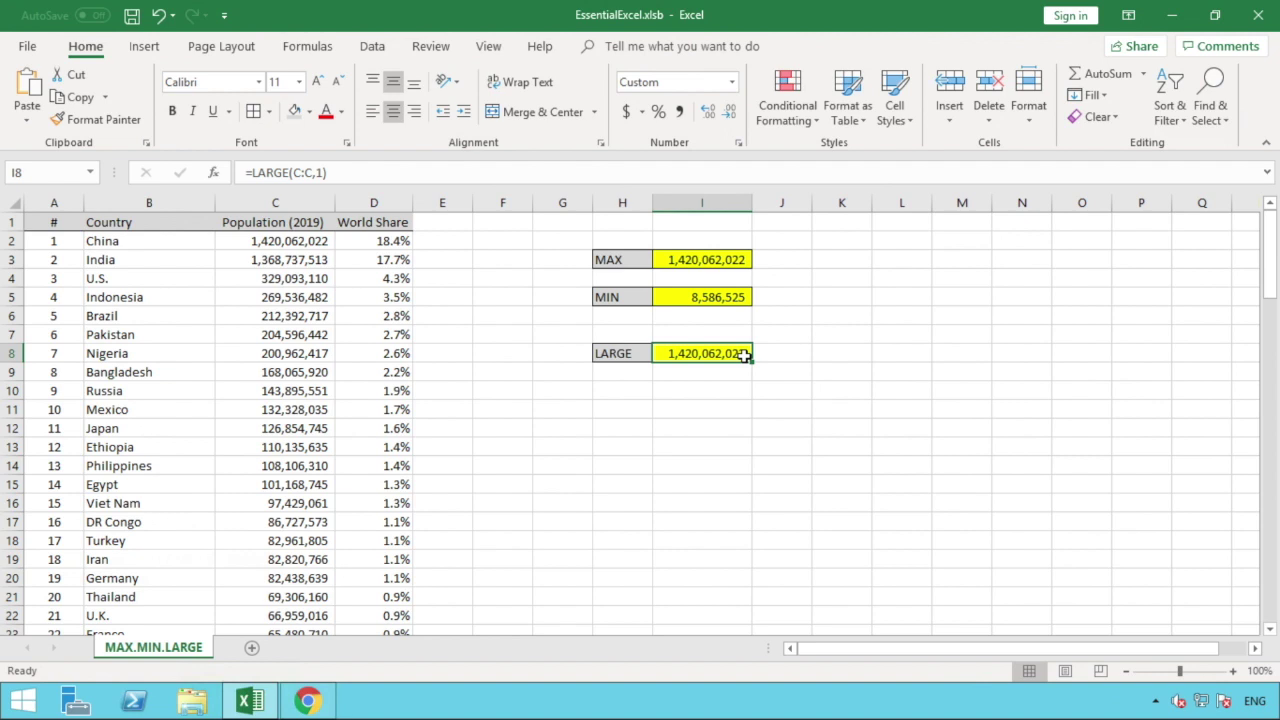
Step: Change the LARGE formula to =LARGE(C:C,2), returning 1,368,737,513
{"action": "left_click", "coordinate": [322, 173]}
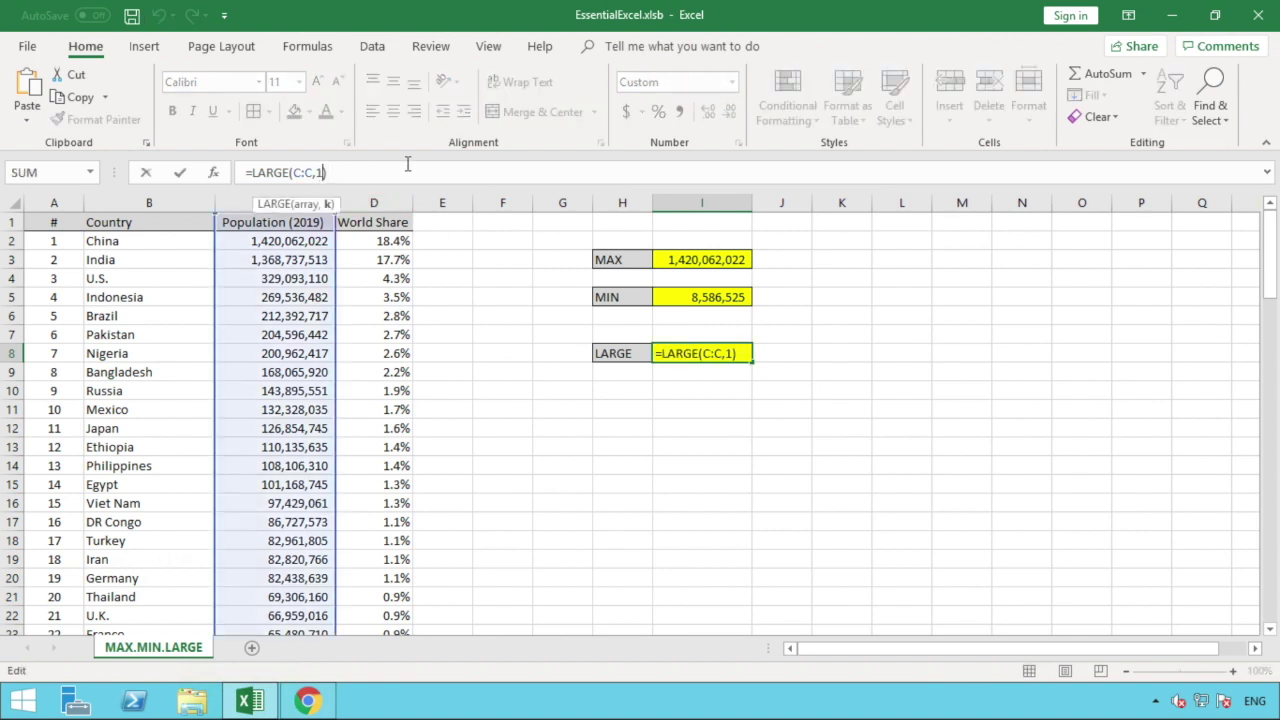
{"action": "key", "text": "BackSpace"}
{"action": "type", "text": "2"}
{"action": "type", "text": ")"}
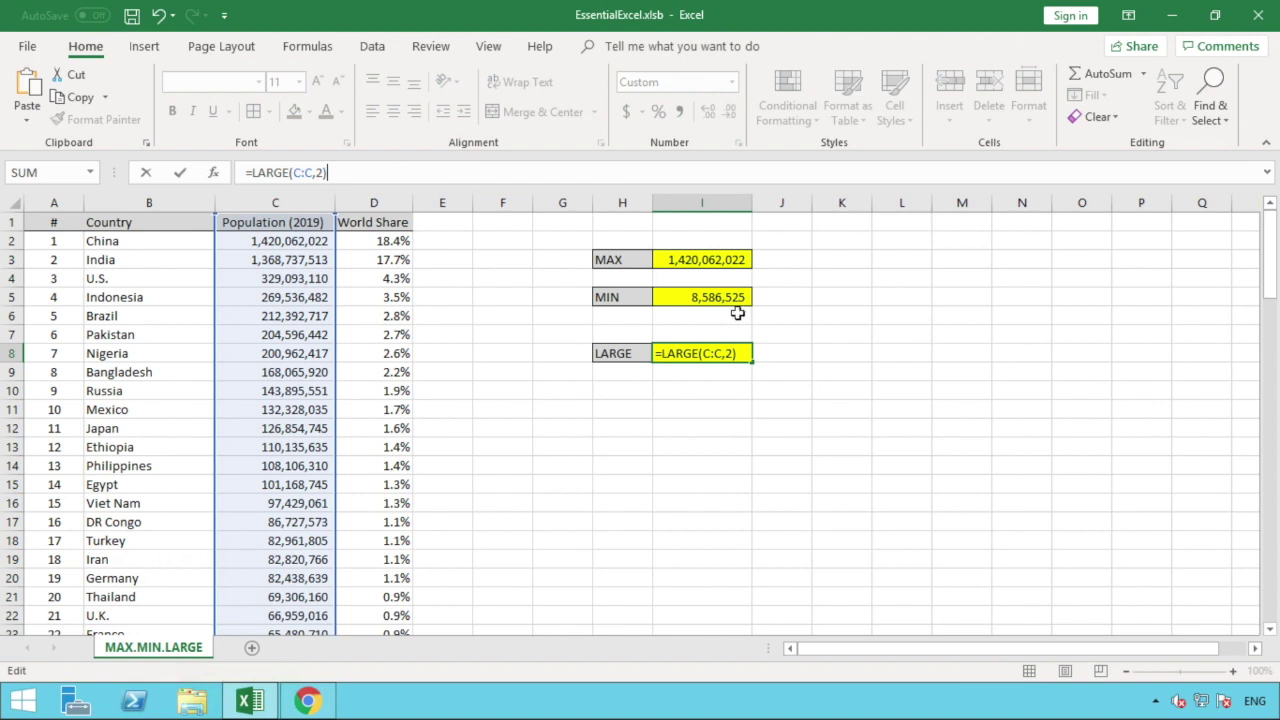
{"action": "left_click", "coordinate": [826, 375]}
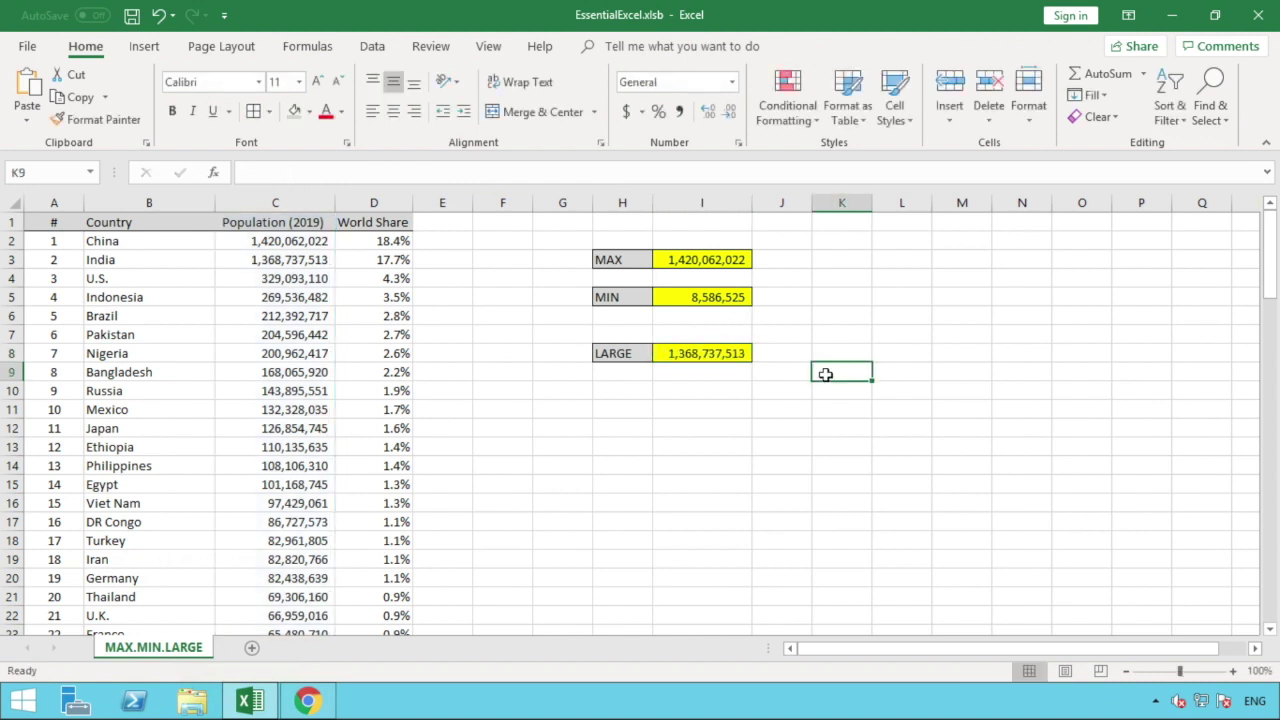
{"action": "left_click", "coordinate": [723, 354]}
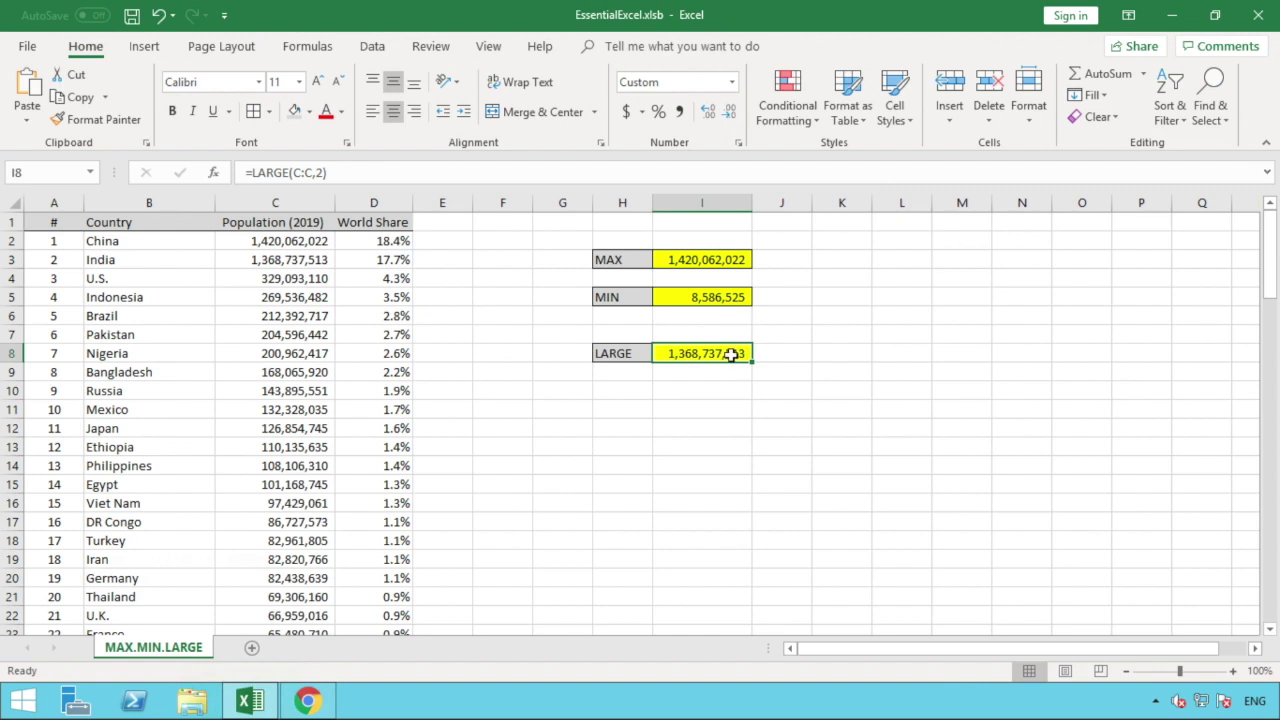
{"action": "left_click", "coordinate": [779, 352]}
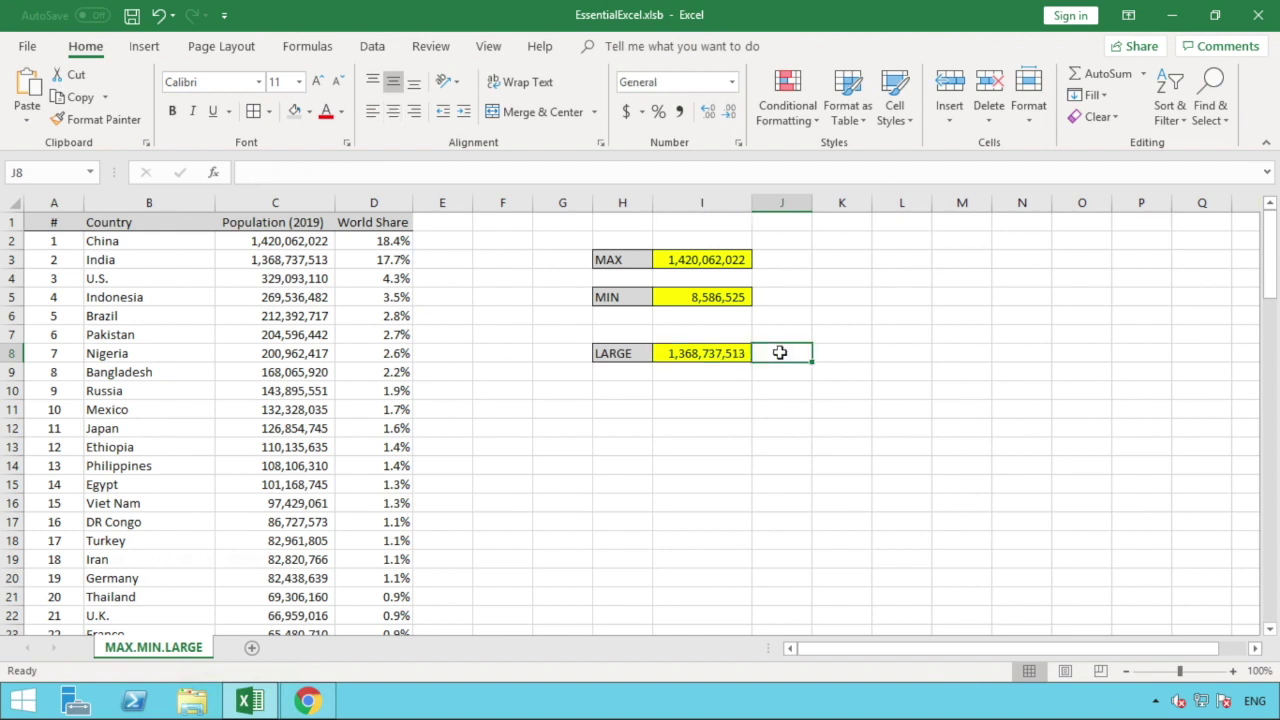